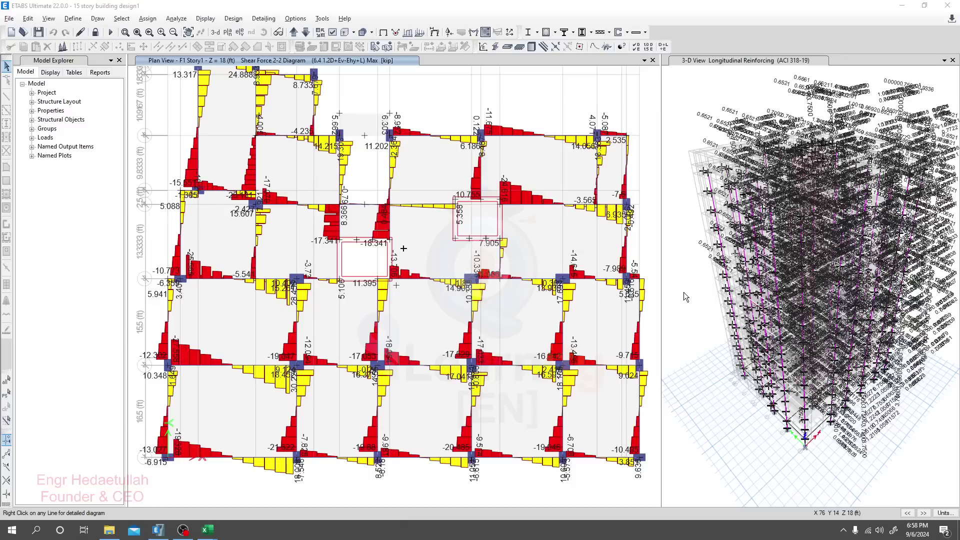
Zoom the 3-D longitudinal reinforcing view out to show the full 15-story building
click(680, 295)
scroll(680, 295, down, 2)
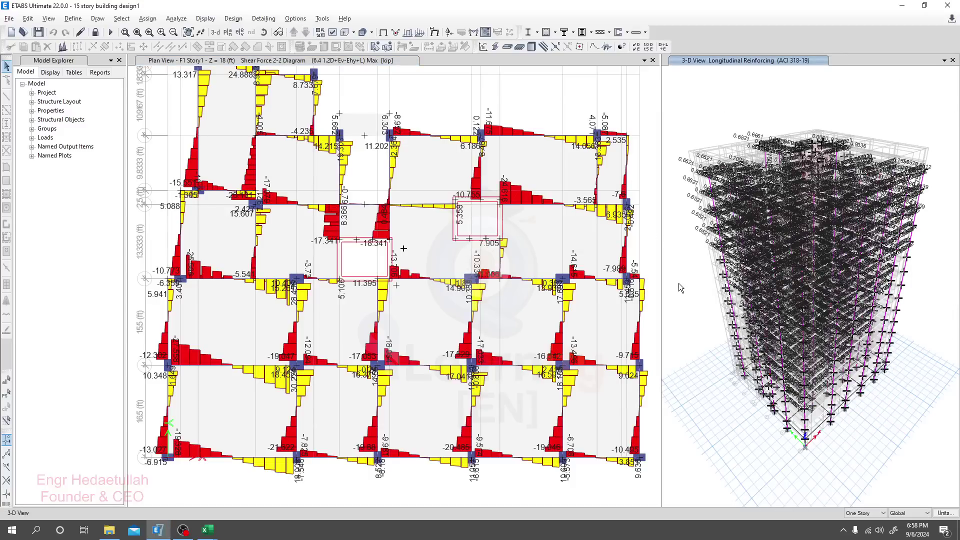
Switch the view to the elevation along grid line 1
click(240, 32)
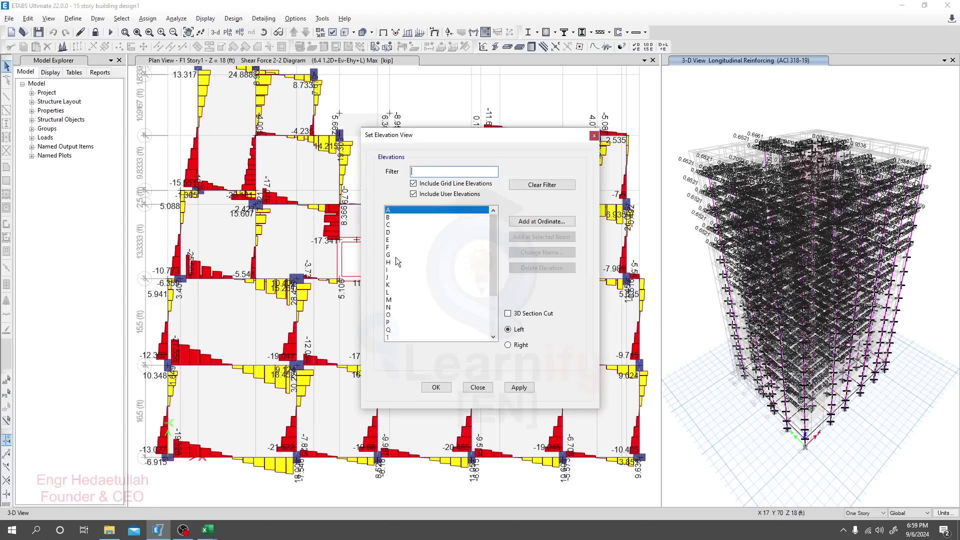
scroll(409, 303, down, 3)
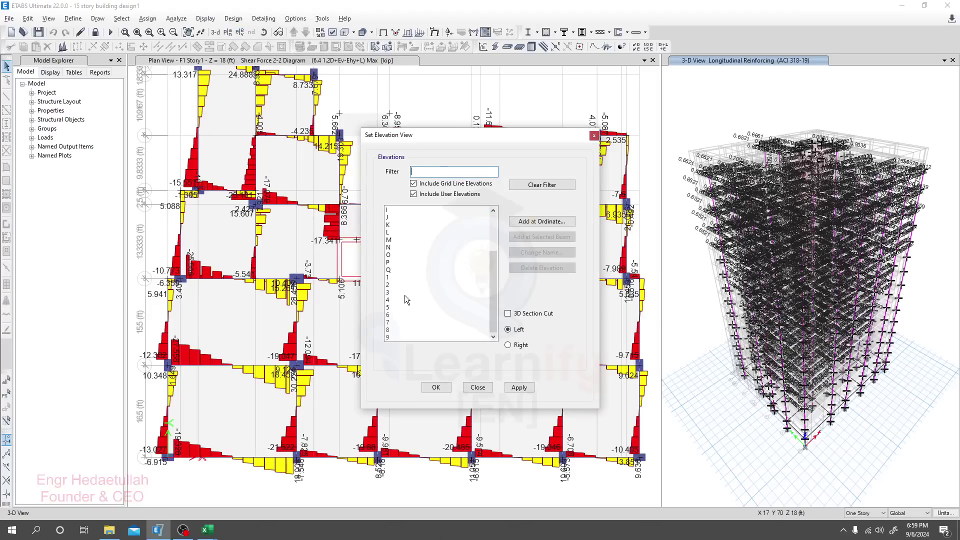
click(390, 279)
click(519, 387)
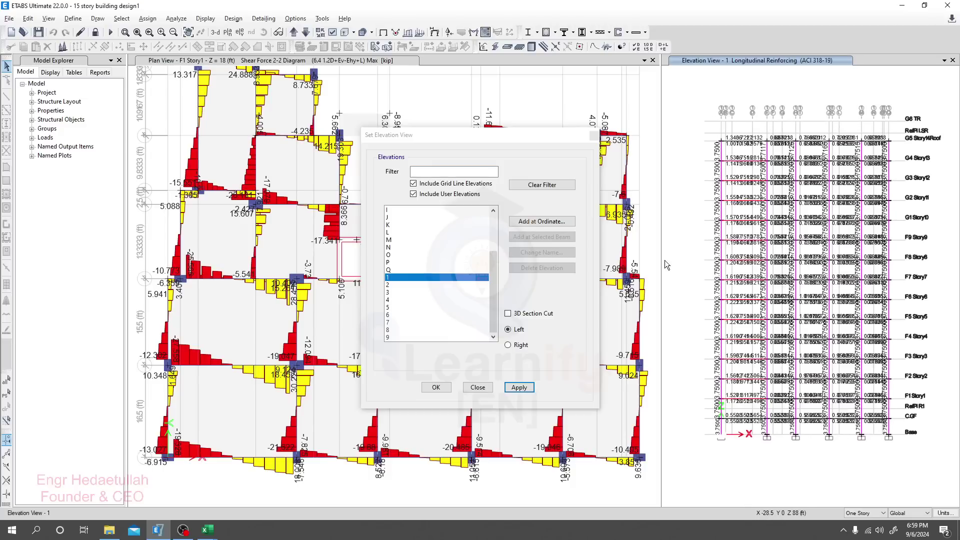
Widen the elevation pane and move the elevation chooser aside
drag(663, 259, 538, 250)
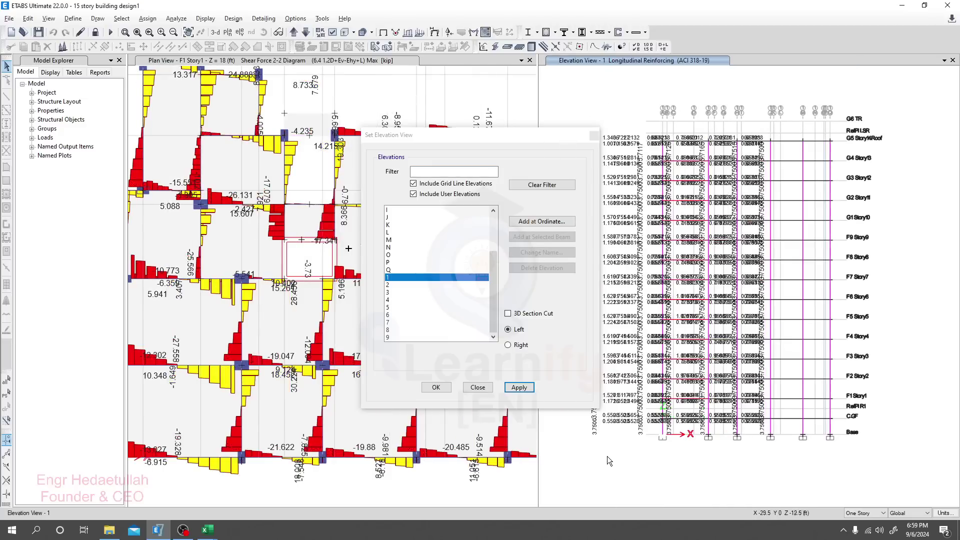
scroll(700, 431, up, 2)
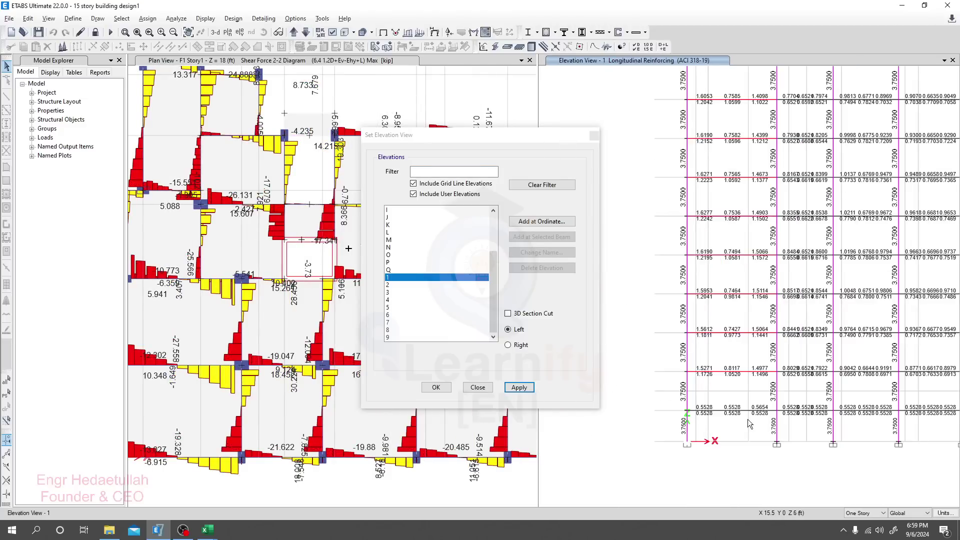
scroll(689, 418, up, 1)
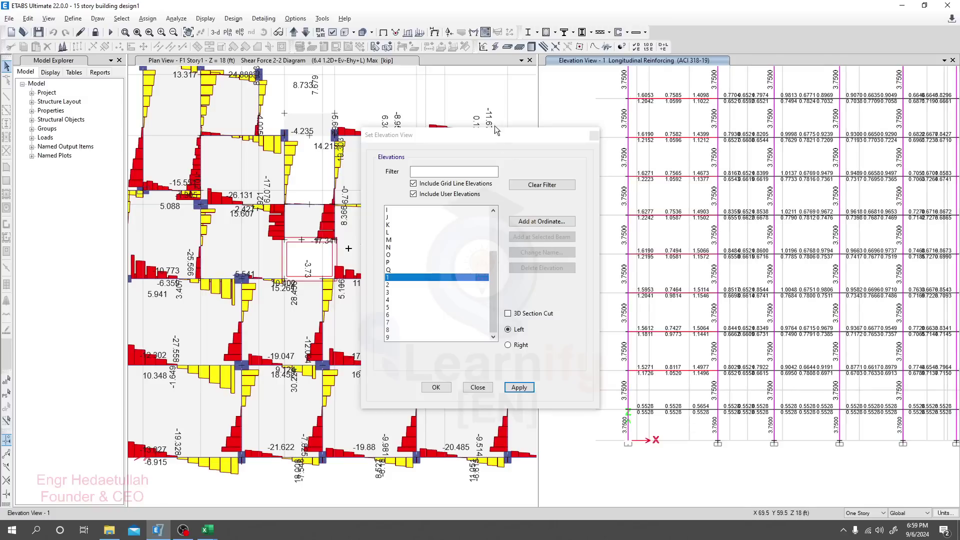
drag(496, 134, 377, 144)
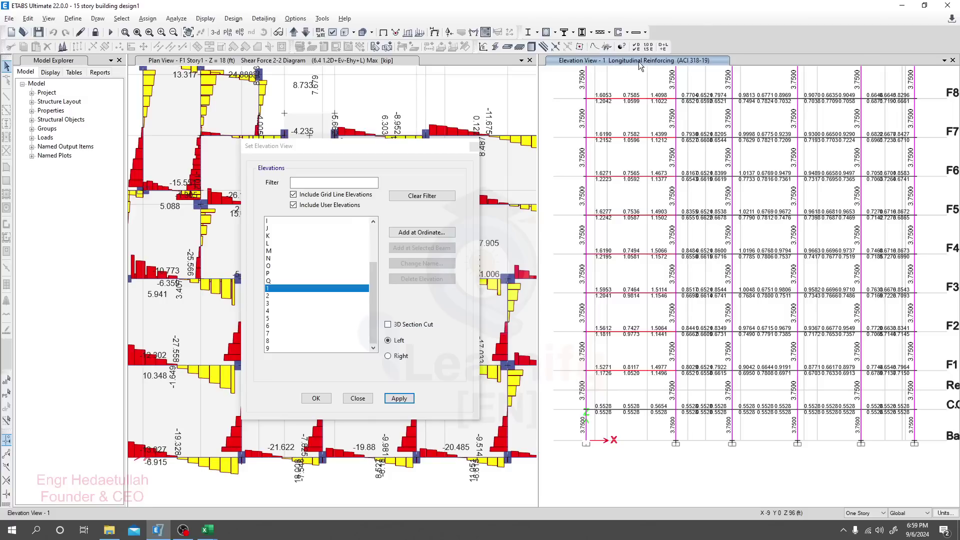
Display Total Longitudinal Reinforcing as the design output on the grid 1 elevation
click(555, 32)
click(575, 145)
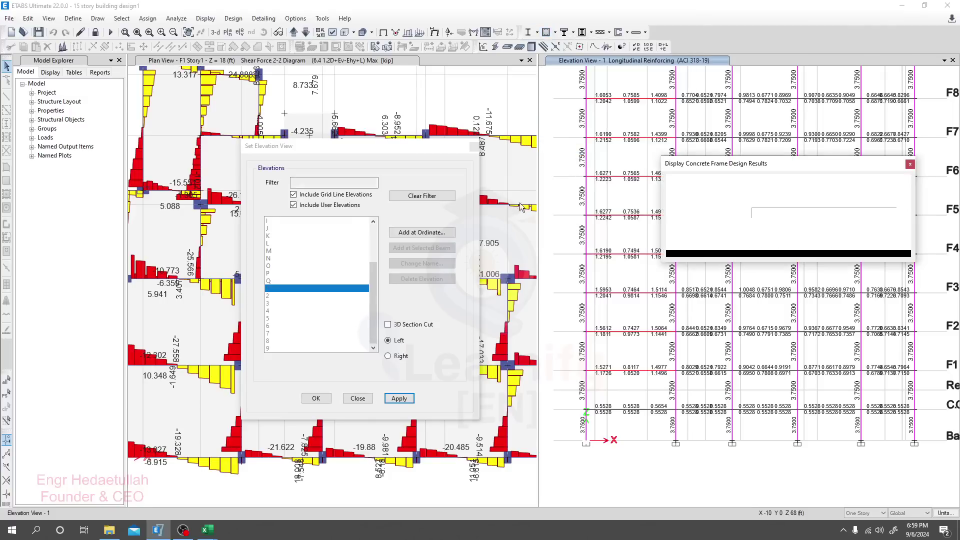
mouse_move(735, 165)
mouse_down()
mouse_move(539, 163)
mouse_move(156, 127)
mouse_up()
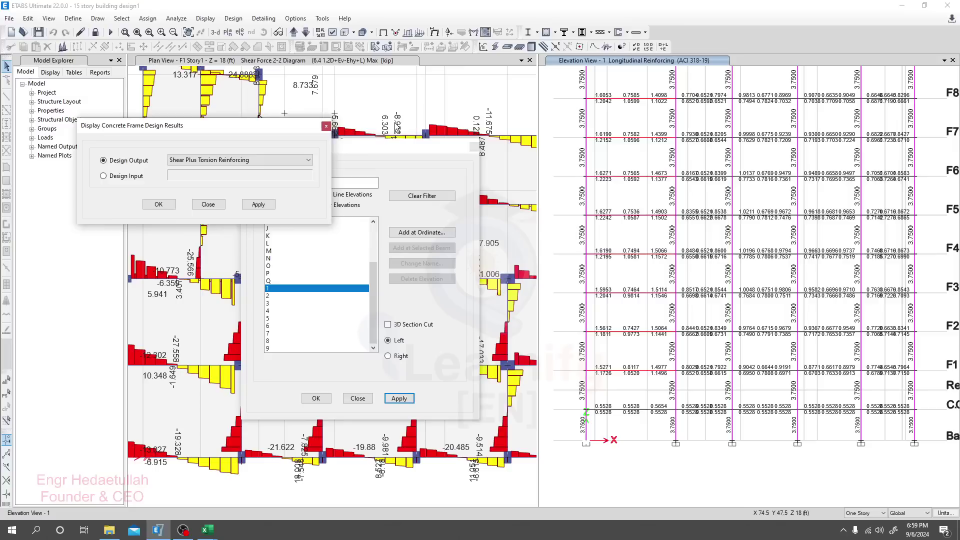
click(225, 159)
click(215, 173)
click(258, 205)
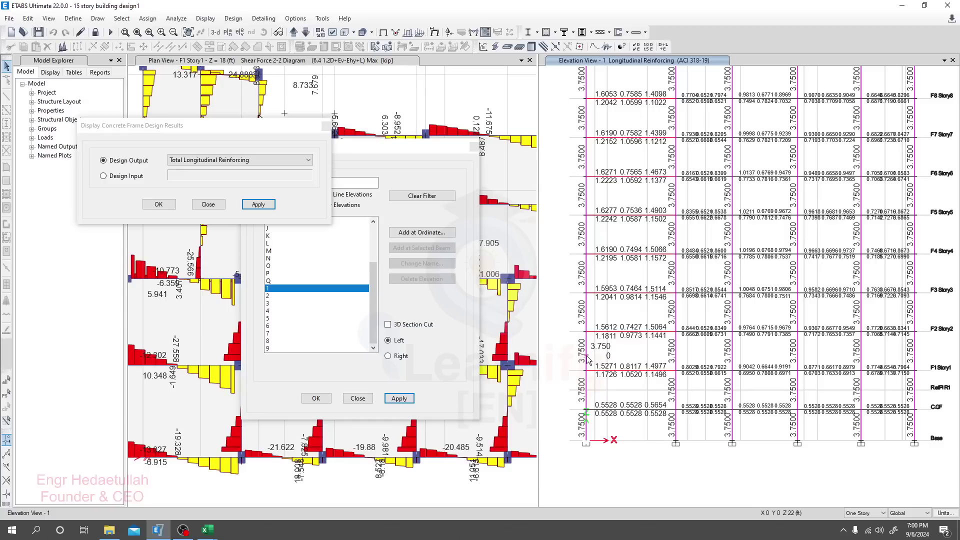
Switch the design output to Total Rebar Percentage and apply it
click(224, 160)
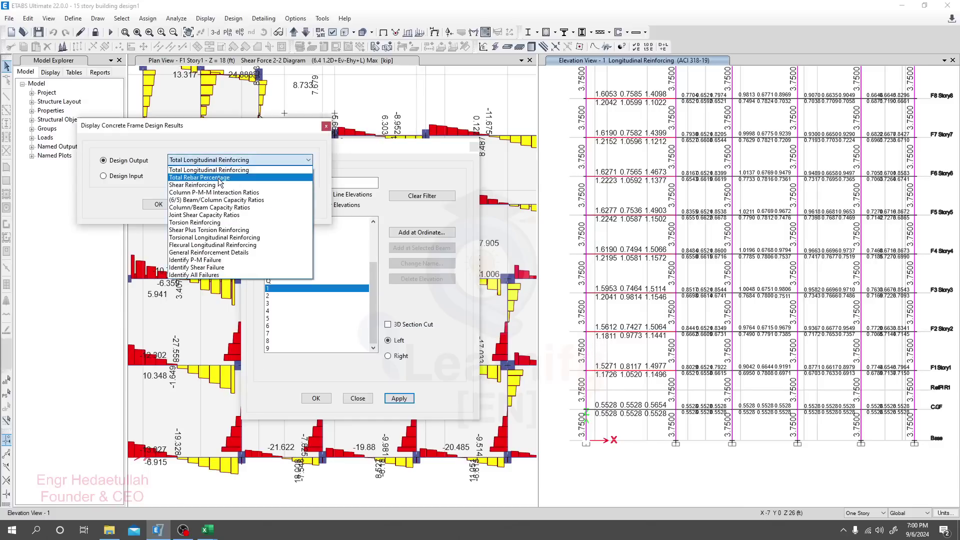
click(218, 178)
click(258, 205)
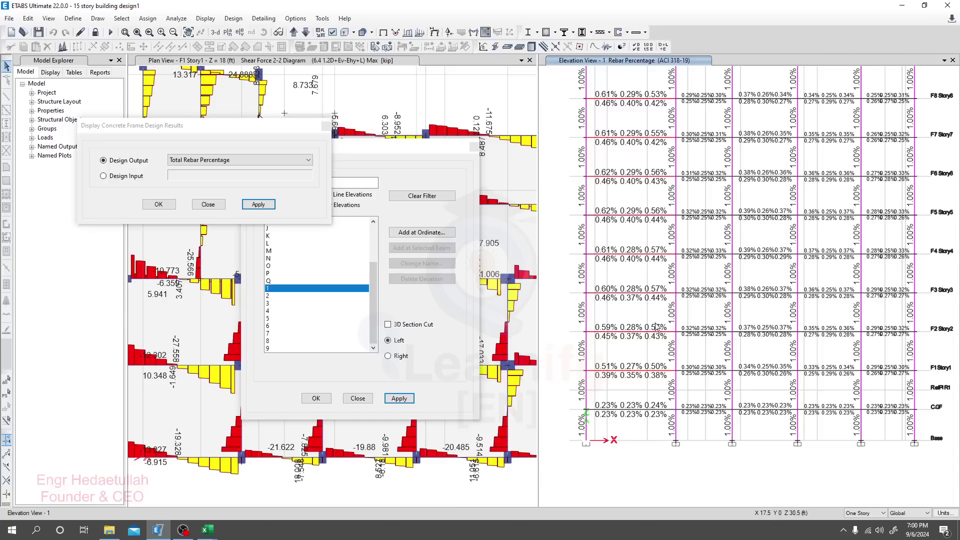
scroll(645, 400, up, 2)
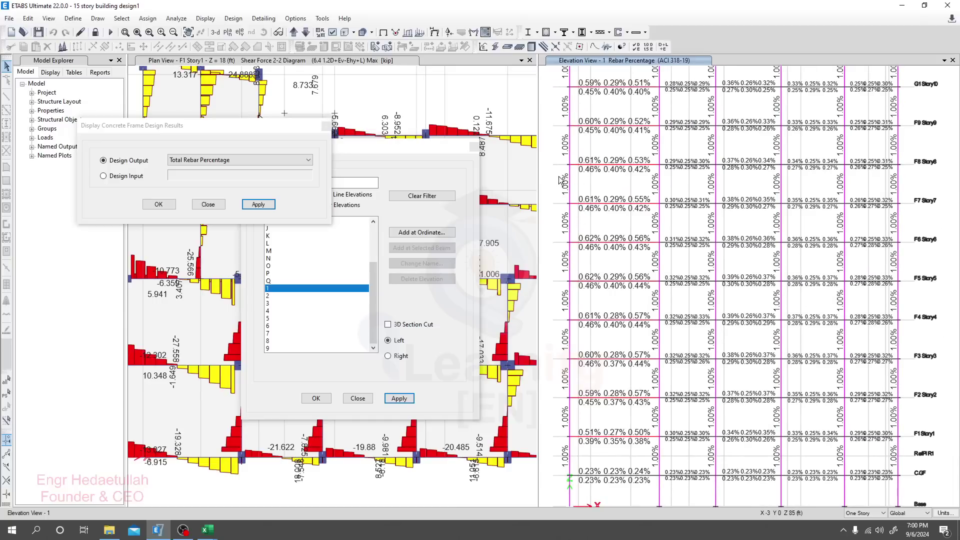
scroll(644, 148, down, 2)
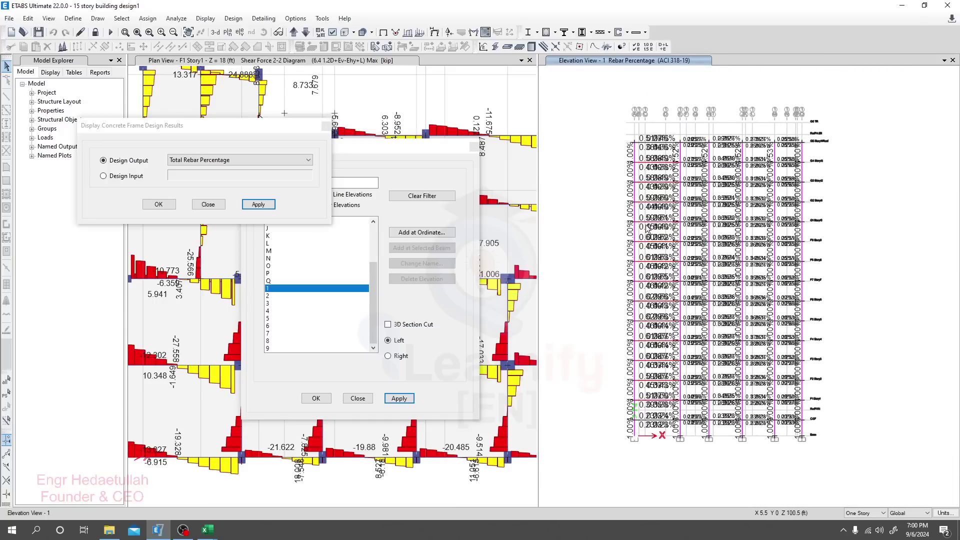
scroll(643, 147, up, 4)
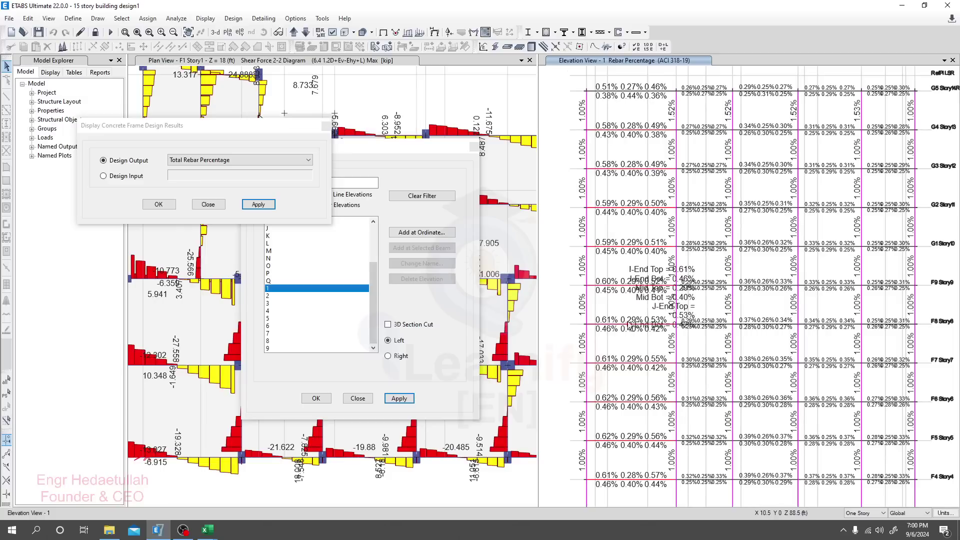
middle_drag(613, 219, 609, 104)
middle_drag(640, 368, 617, 269)
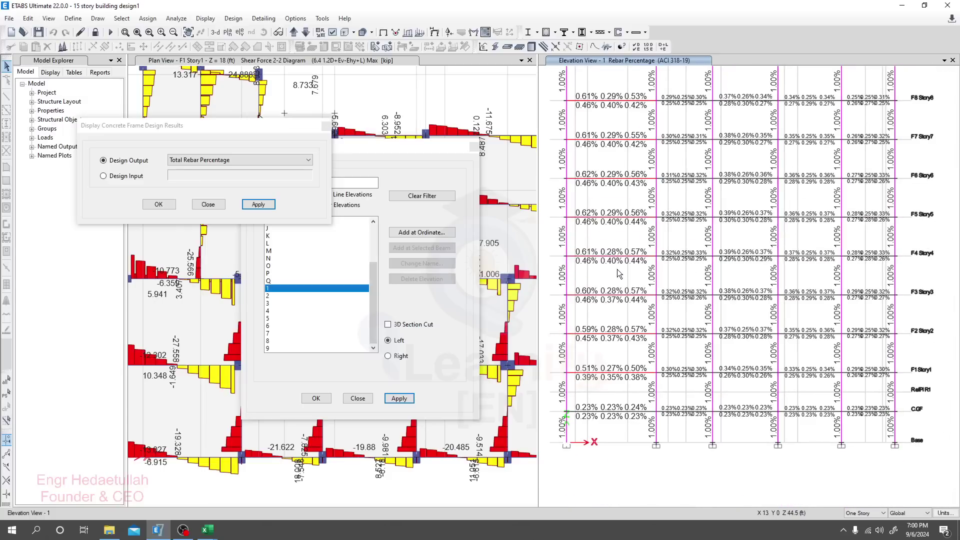
middle_drag(635, 400, 644, 392)
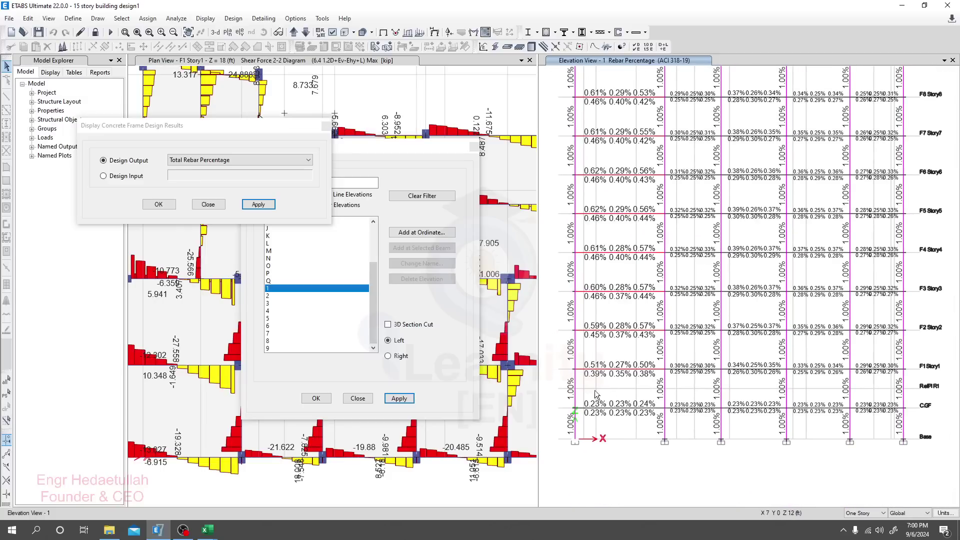
middle_drag(578, 394, 628, 415)
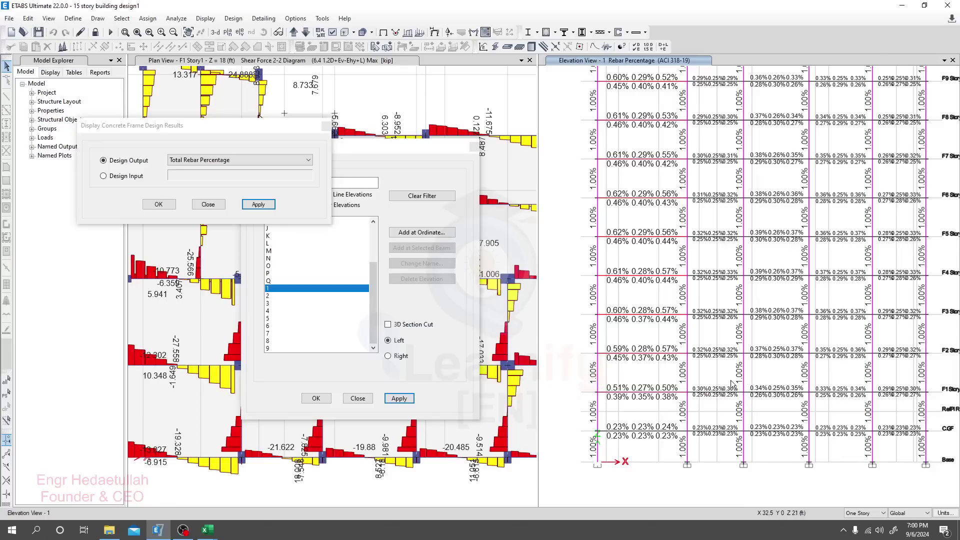
right_click(597, 378)
scroll(411, 309, down, 3)
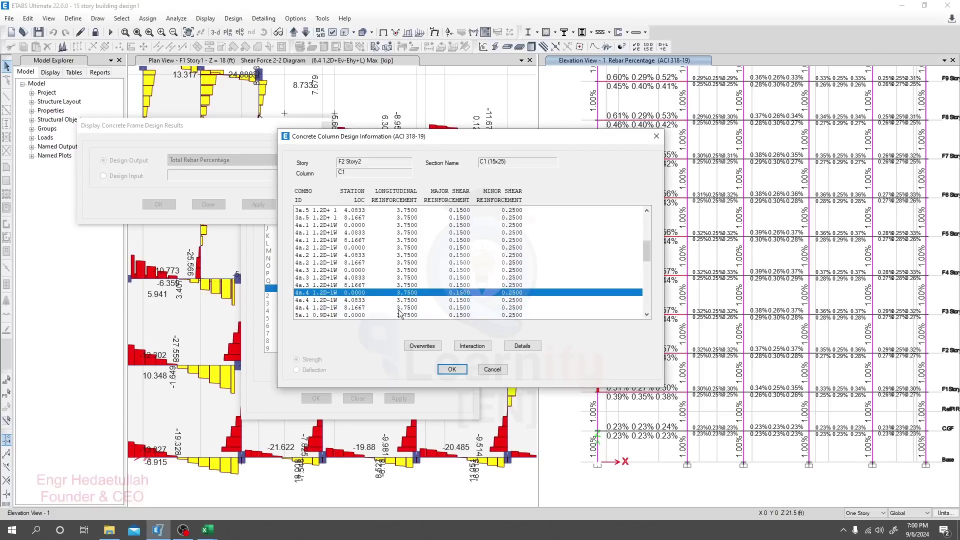
click(415, 347)
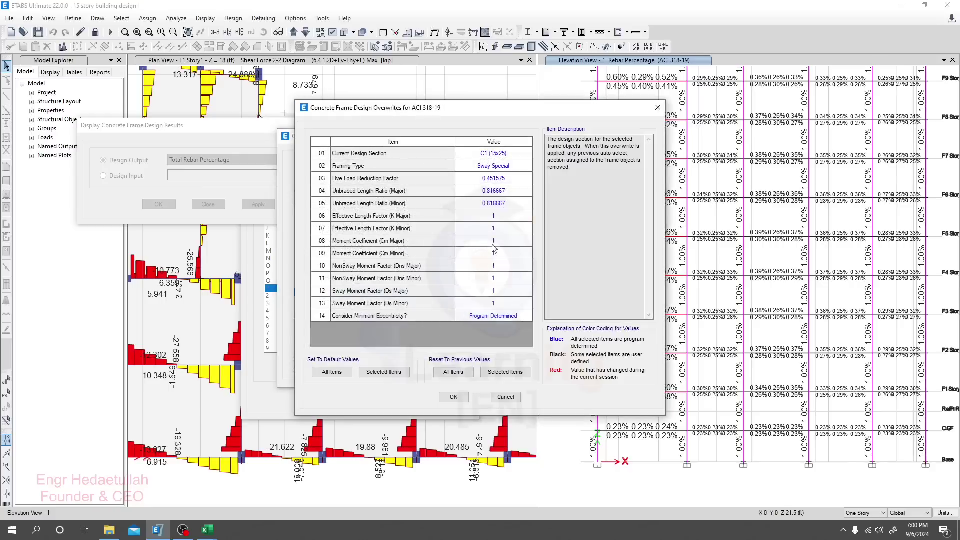
click(504, 397)
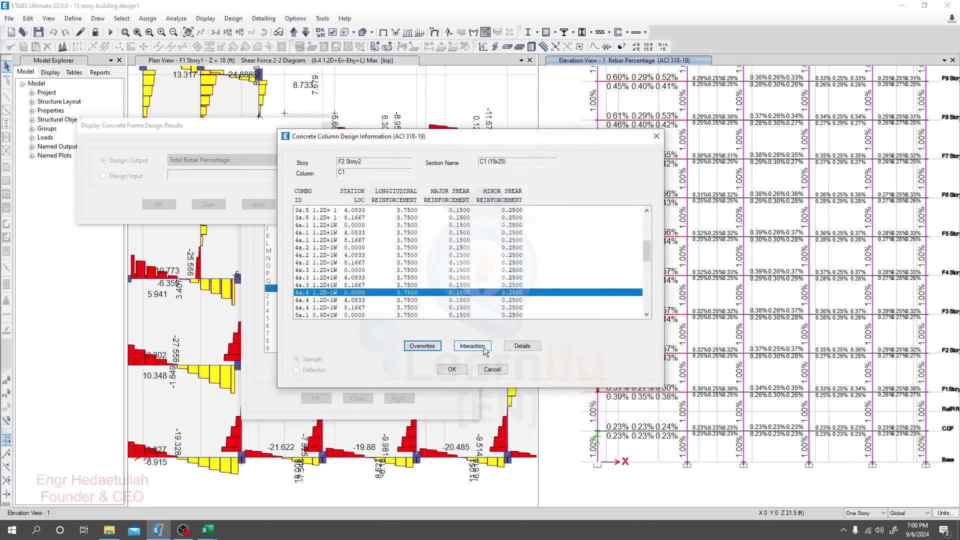
click(473, 347)
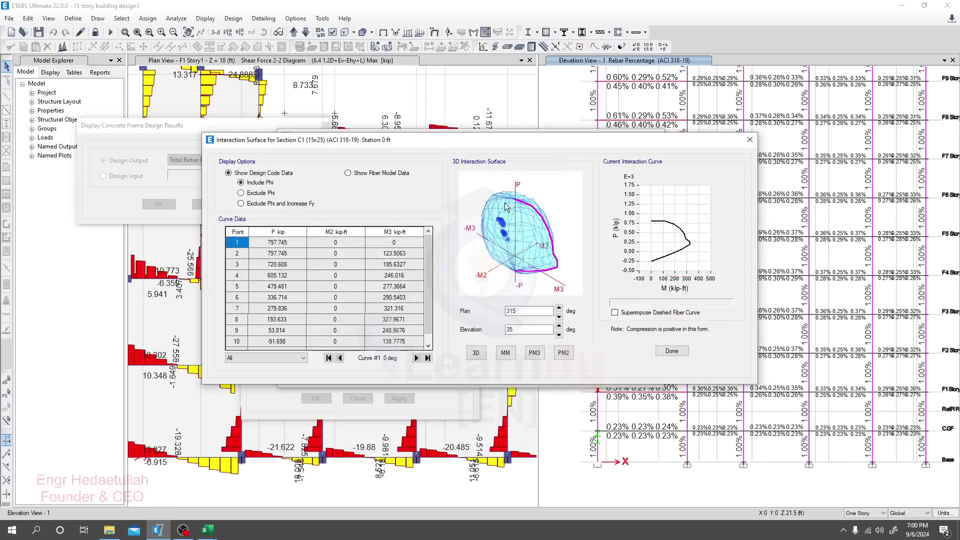
mouse_move(498, 226)
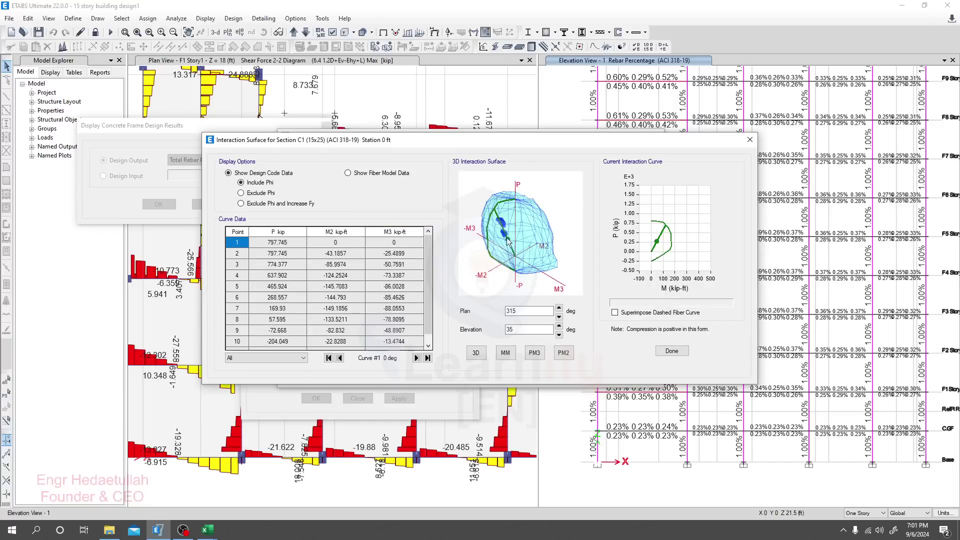
mouse_move(508, 243)
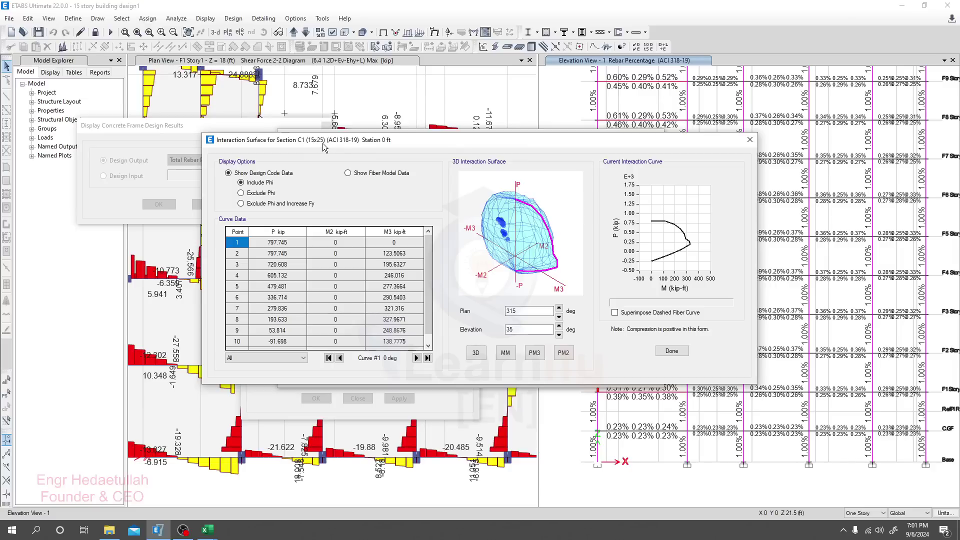
click(748, 140)
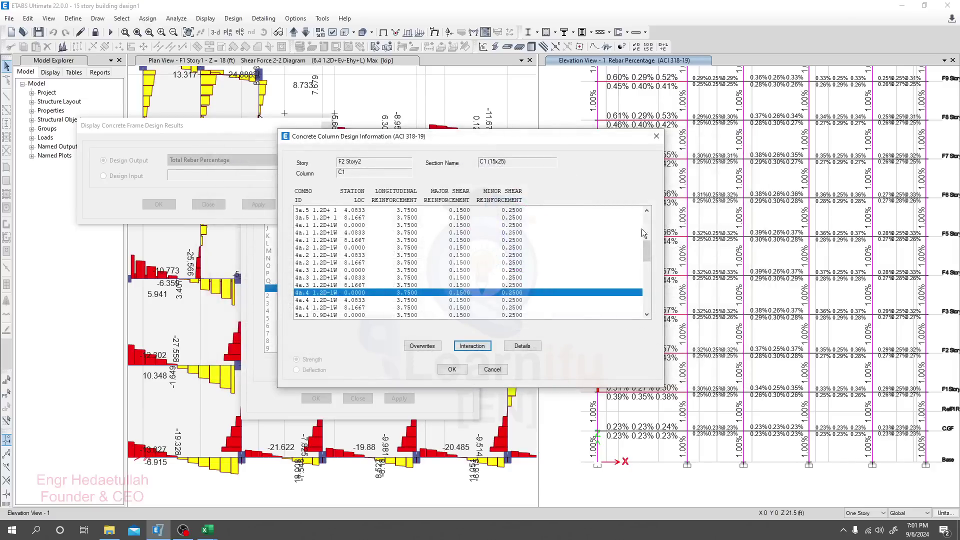
click(657, 136)
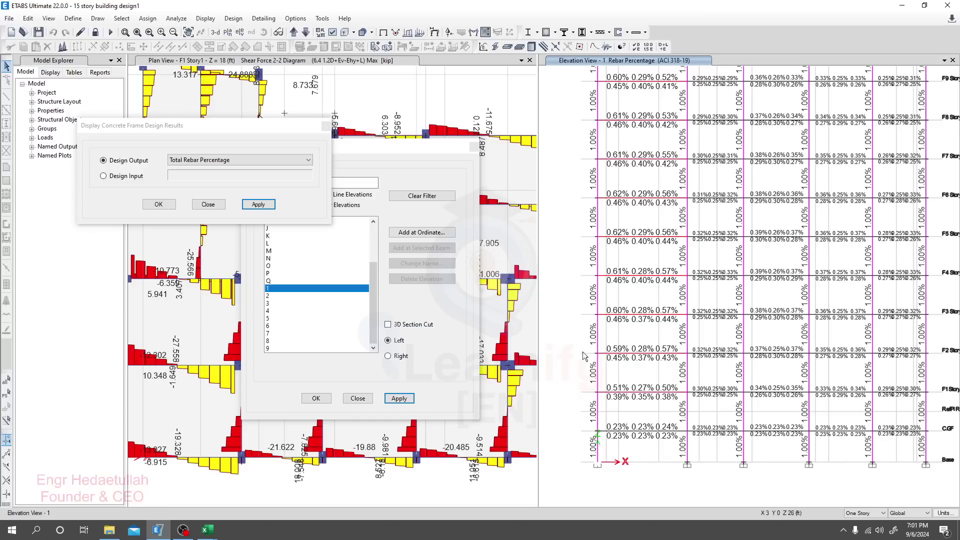
Check a demand point on column C8's interaction surface, then close both C8 design dialogs
right_click(596, 345)
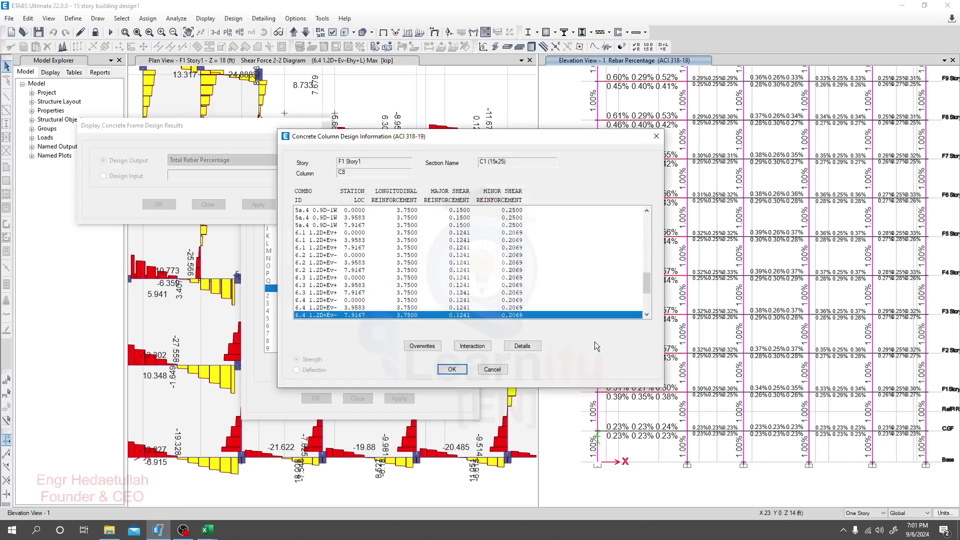
click(464, 349)
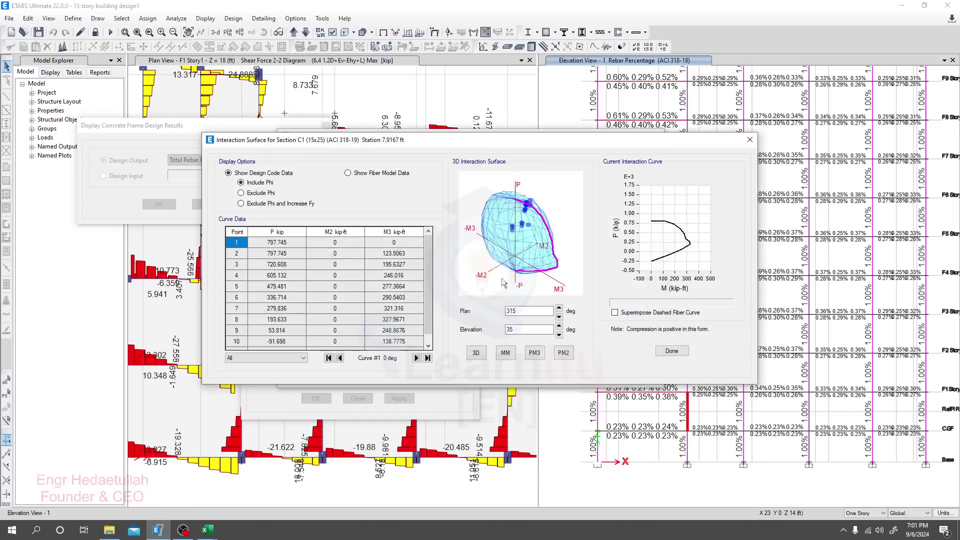
click(532, 203)
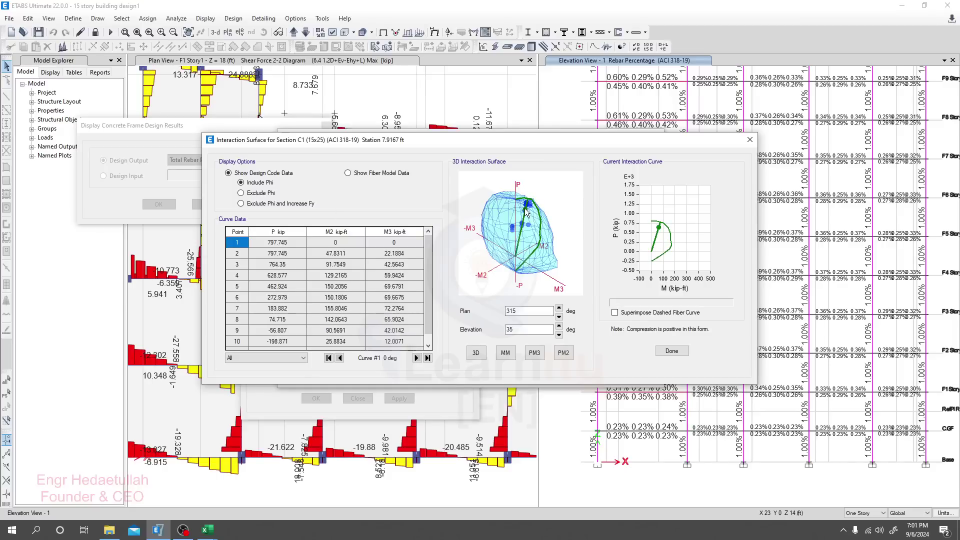
mouse_move(531, 204)
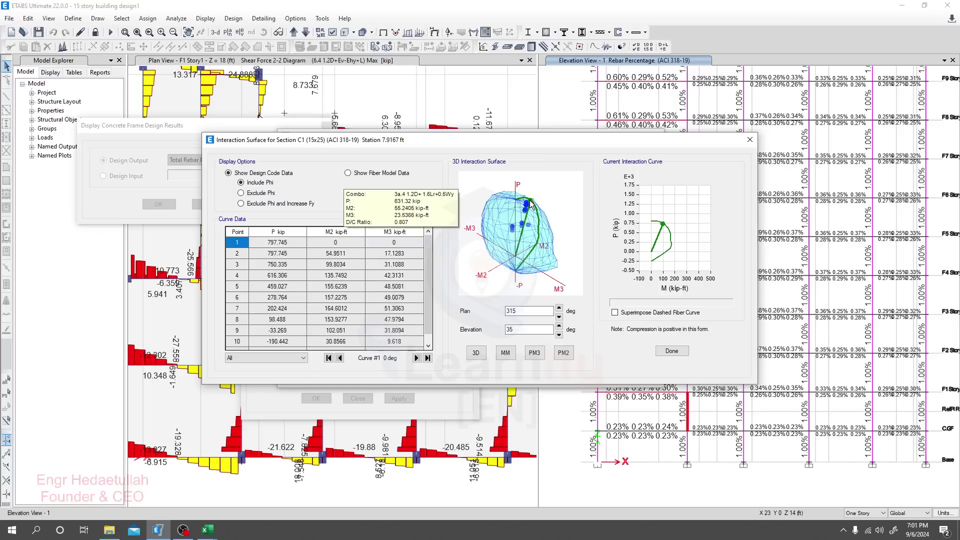
click(750, 139)
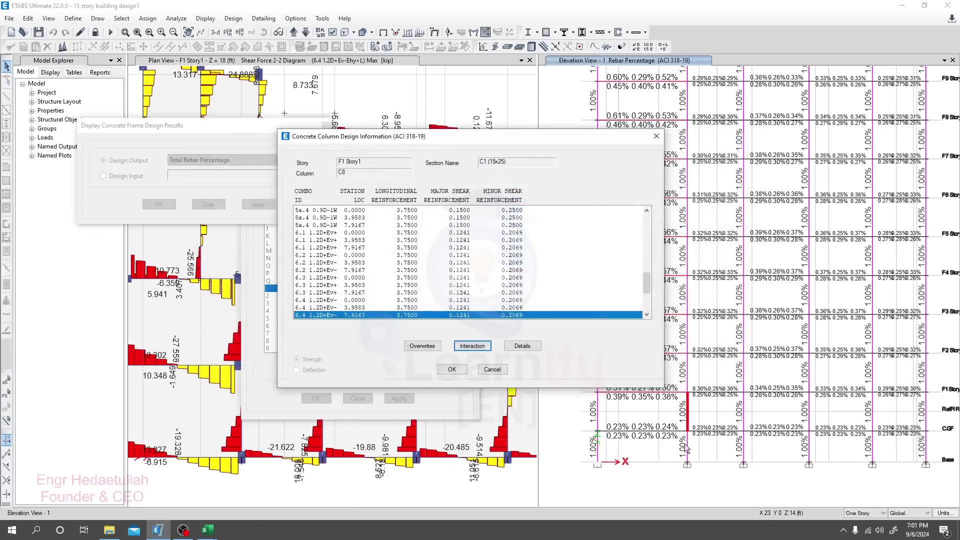
click(656, 136)
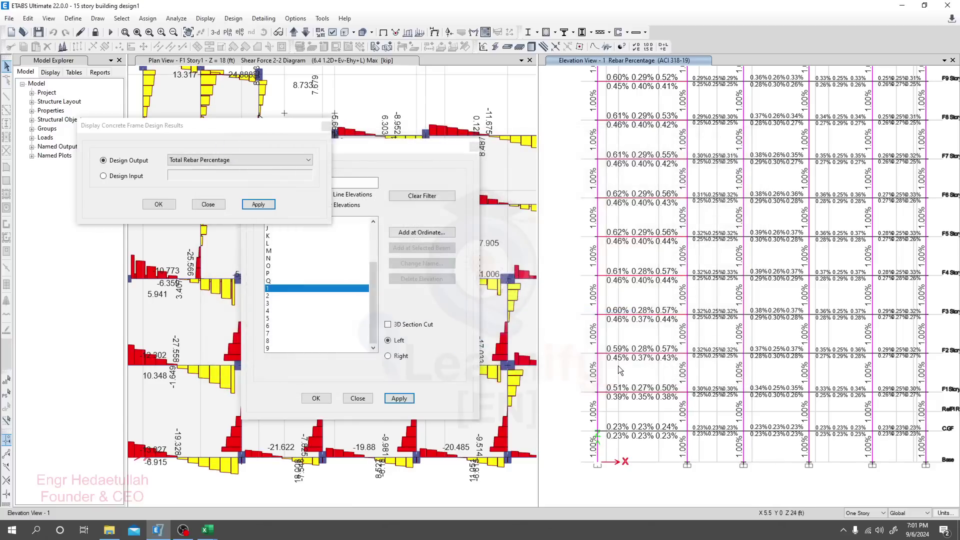
Close the leftover elevation selection window
scroll(617, 422, down, 1)
scroll(636, 320, up, 1)
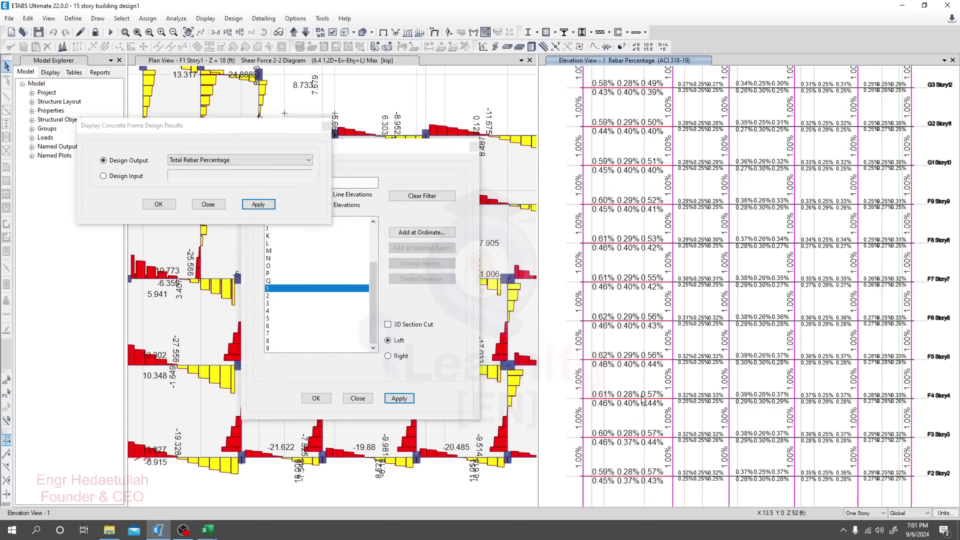
scroll(637, 385, down, 3)
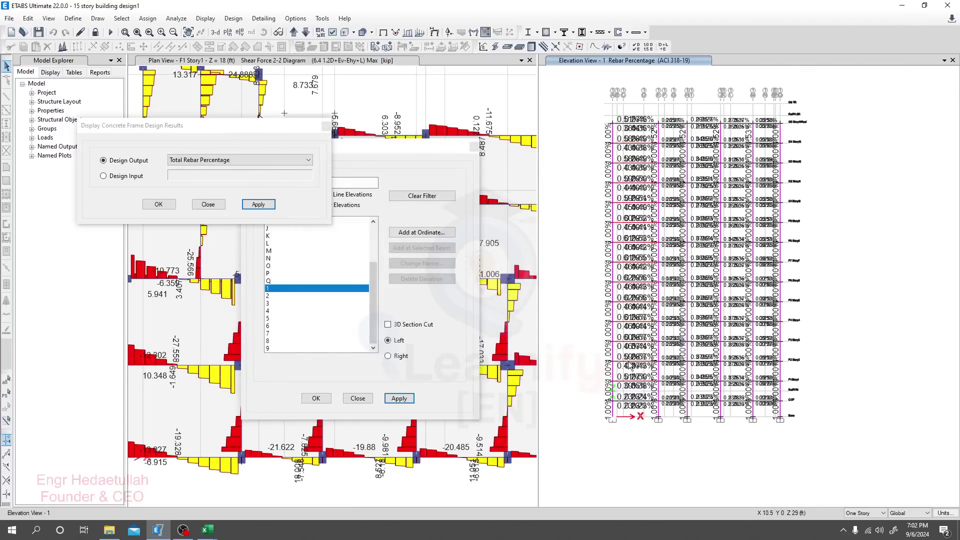
scroll(629, 368, up, 2)
scroll(566, 415, up, 1)
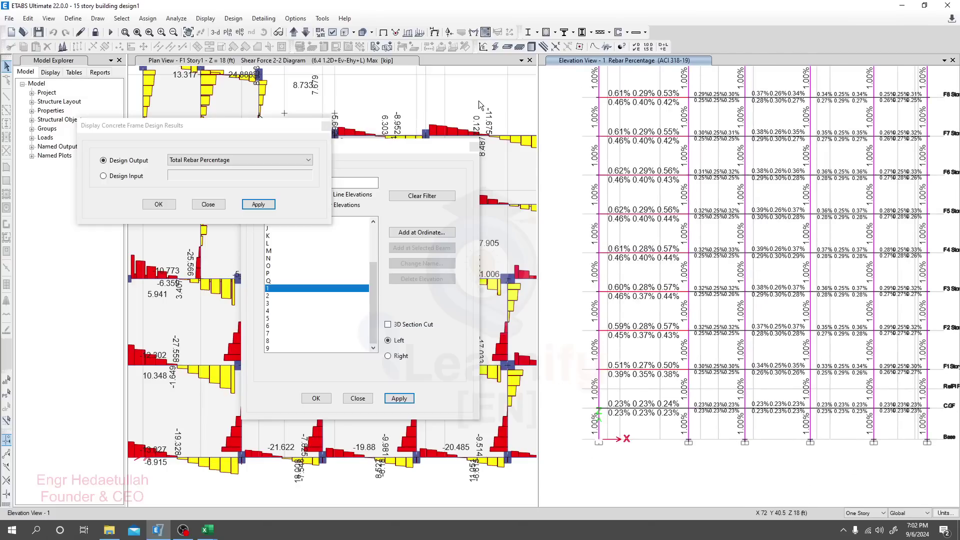
click(474, 147)
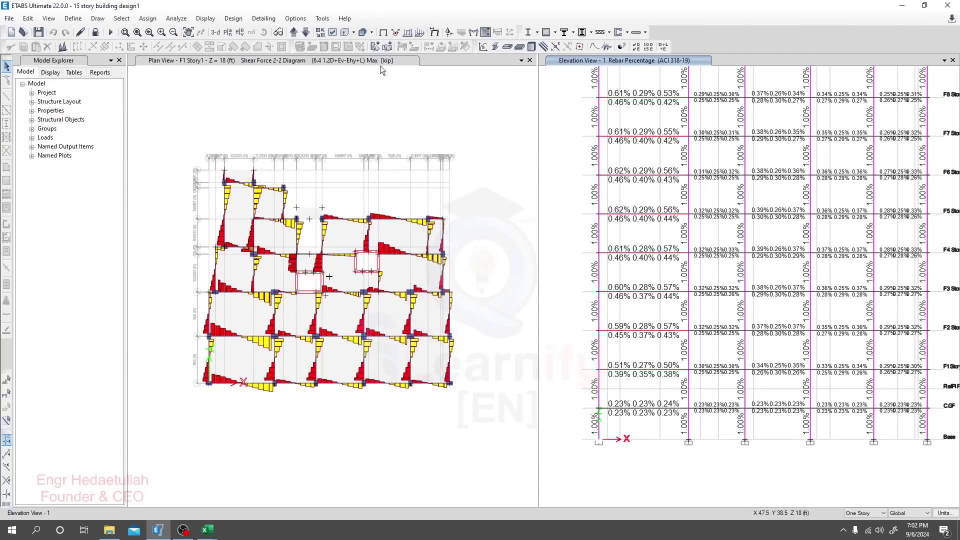
Show the undeformed Story1 plan without the shear diagram, then activate the elevation pane
scroll(380, 73, down, 1)
click(384, 32)
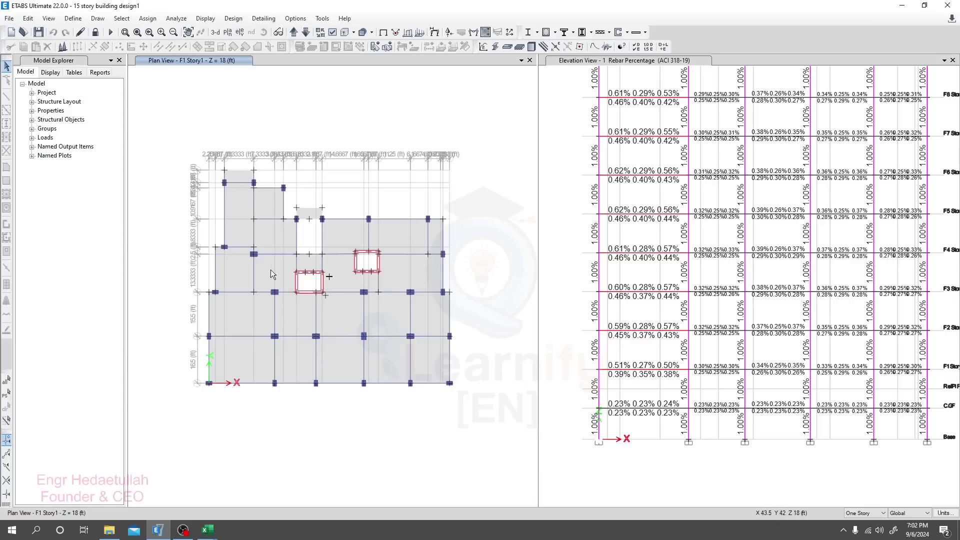
middle_drag(256, 271, 262, 272)
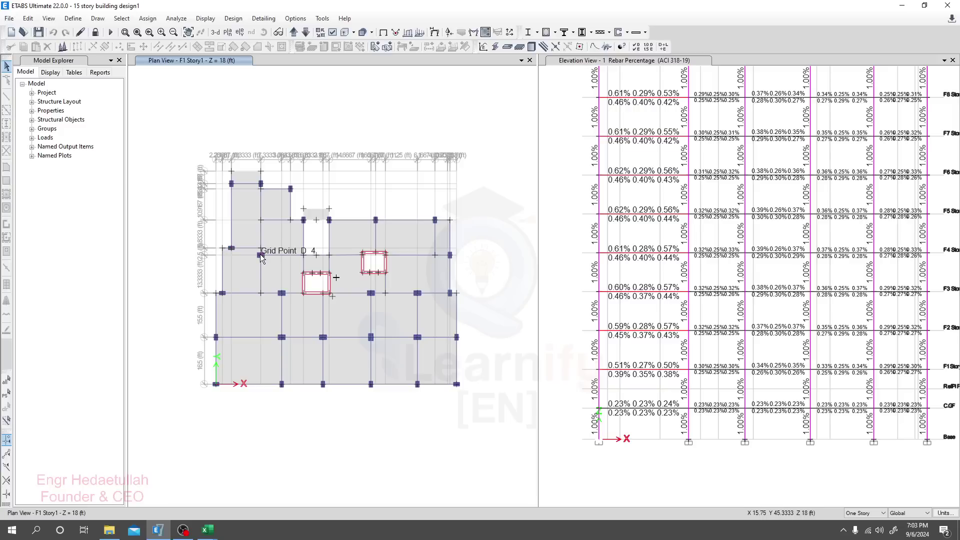
click(562, 274)
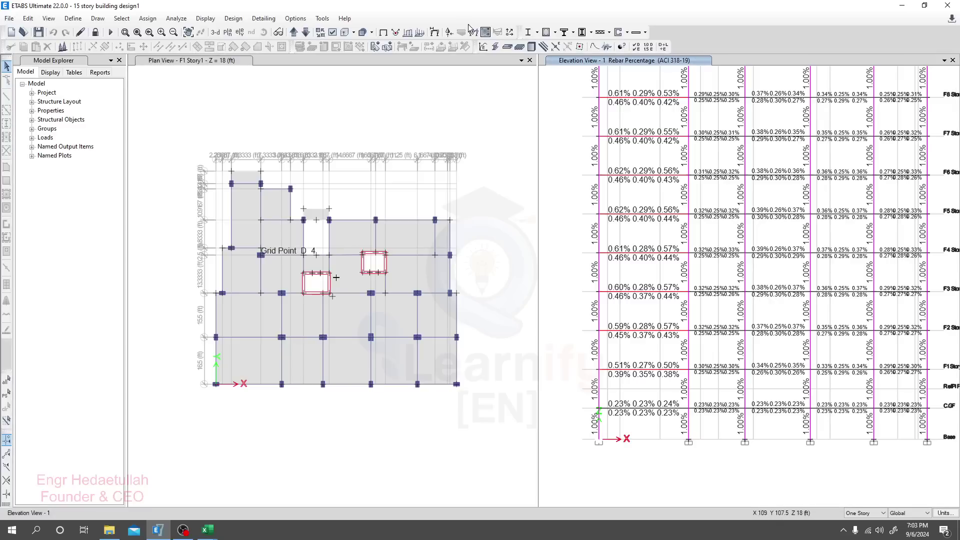
Show Elevation View 2 panned up to the upper stories, with Concrete Frame Design options open
click(299, 32)
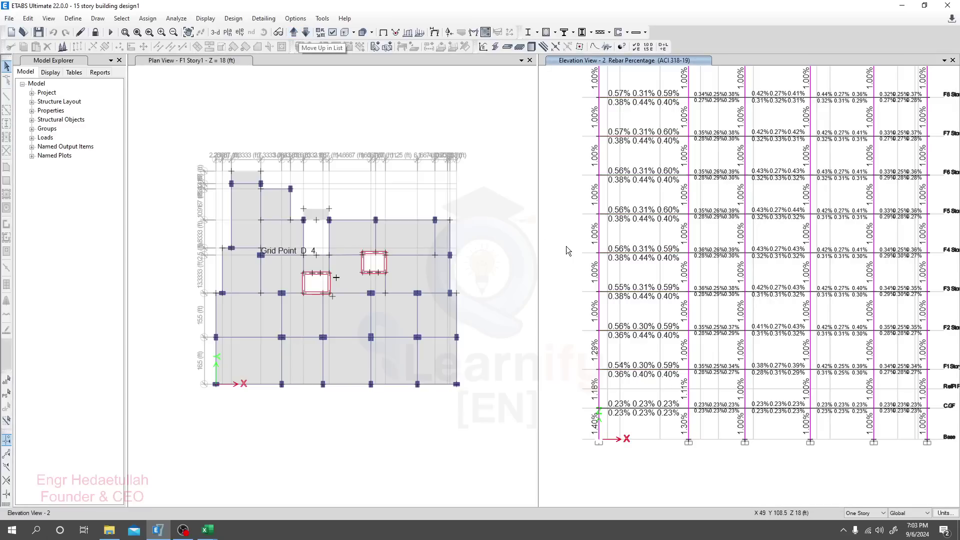
middle_drag(566, 246, 565, 308)
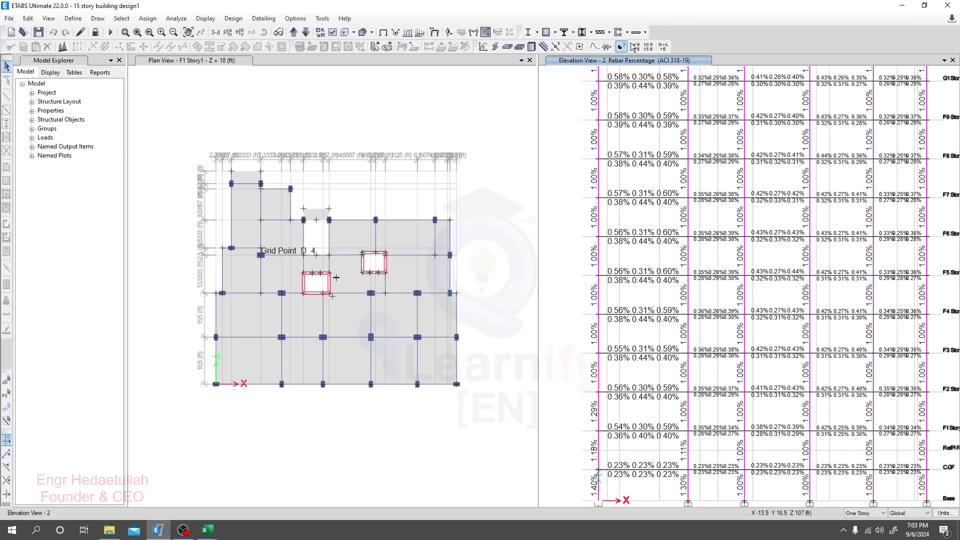
click(554, 32)
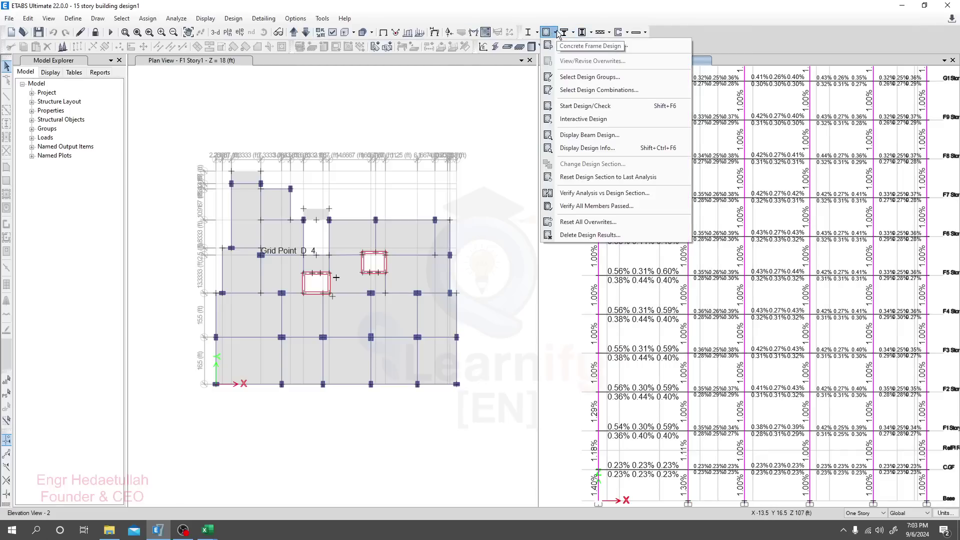
click(554, 33)
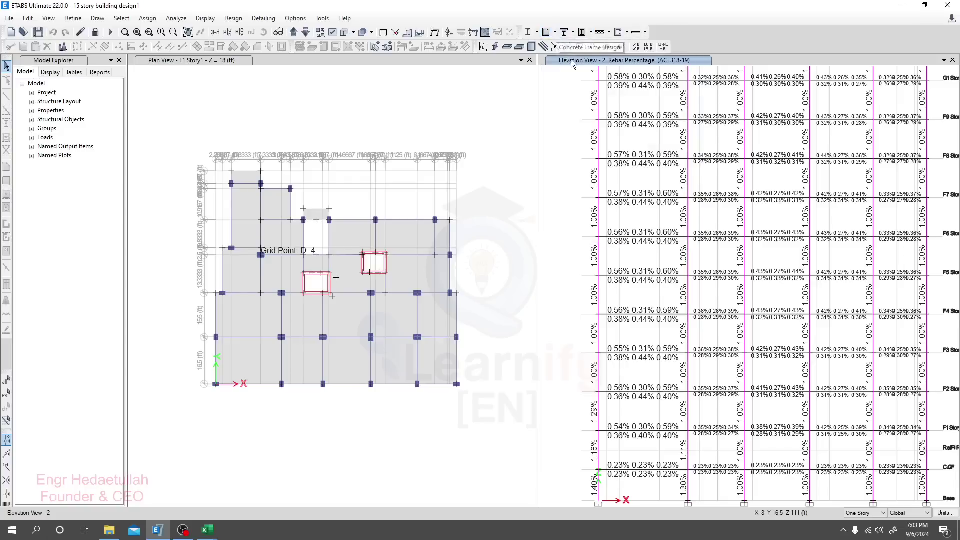
click(554, 33)
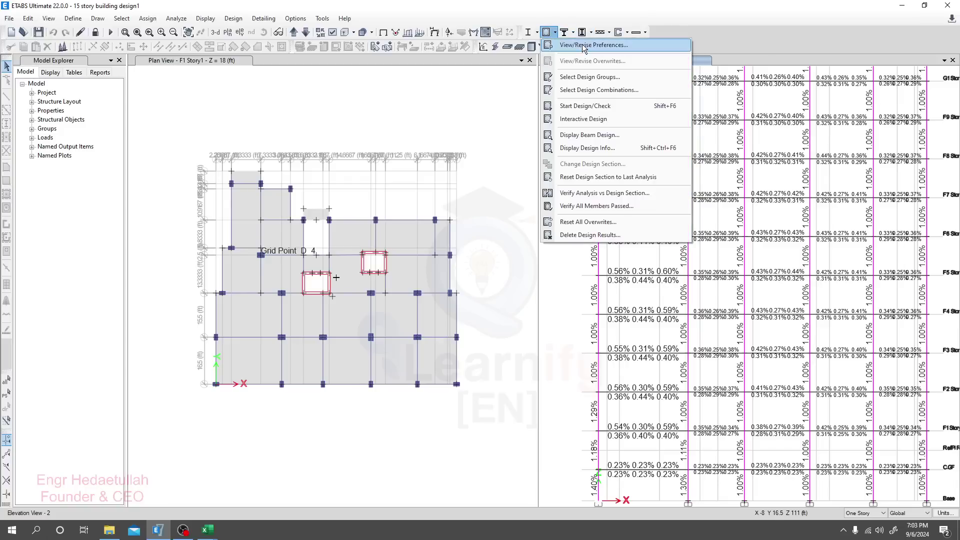
Set Elevation View 2's design output to Total Longitudinal Reinforcing and apply it
click(583, 149)
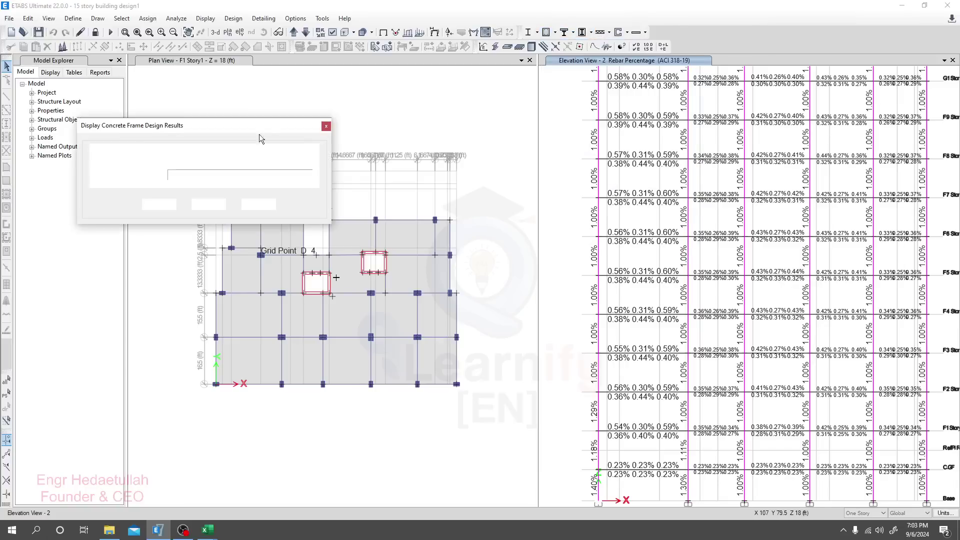
click(166, 145)
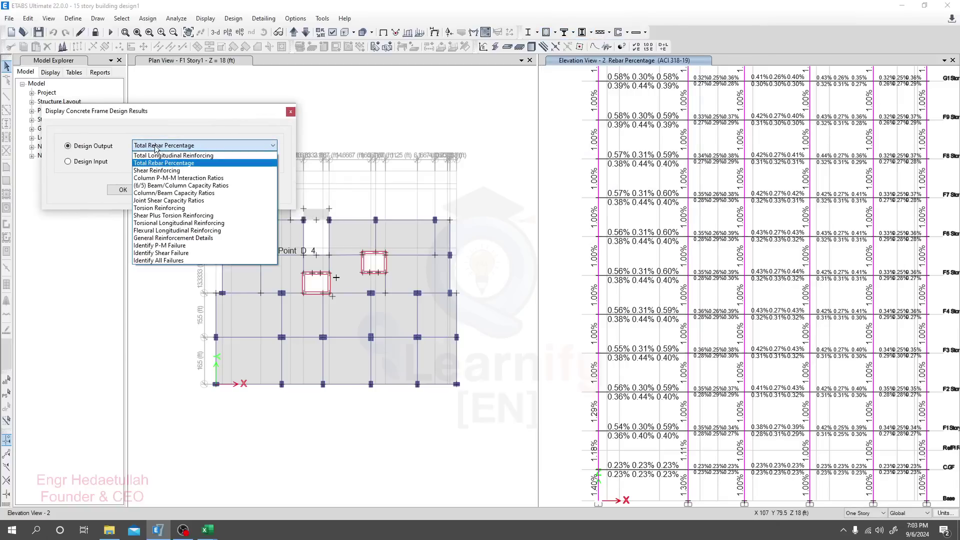
click(184, 156)
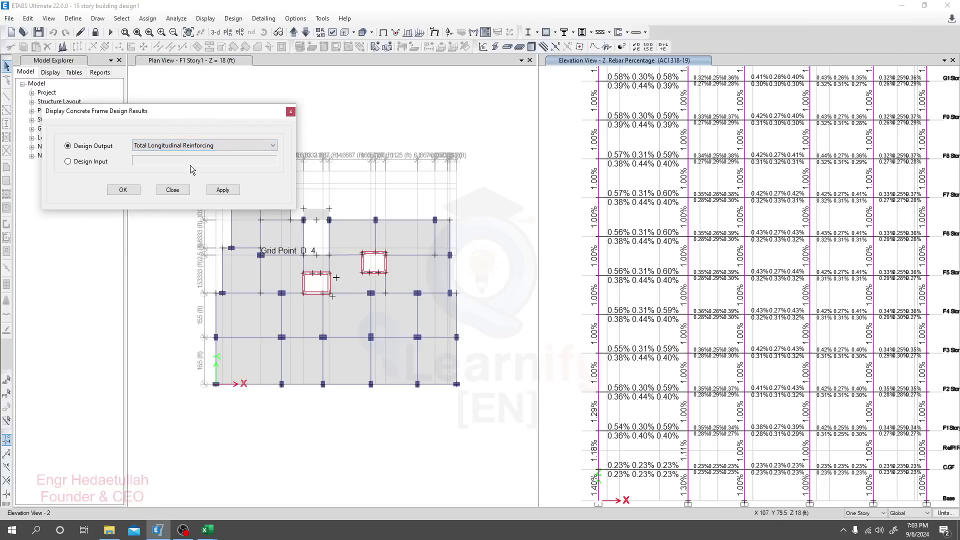
click(223, 196)
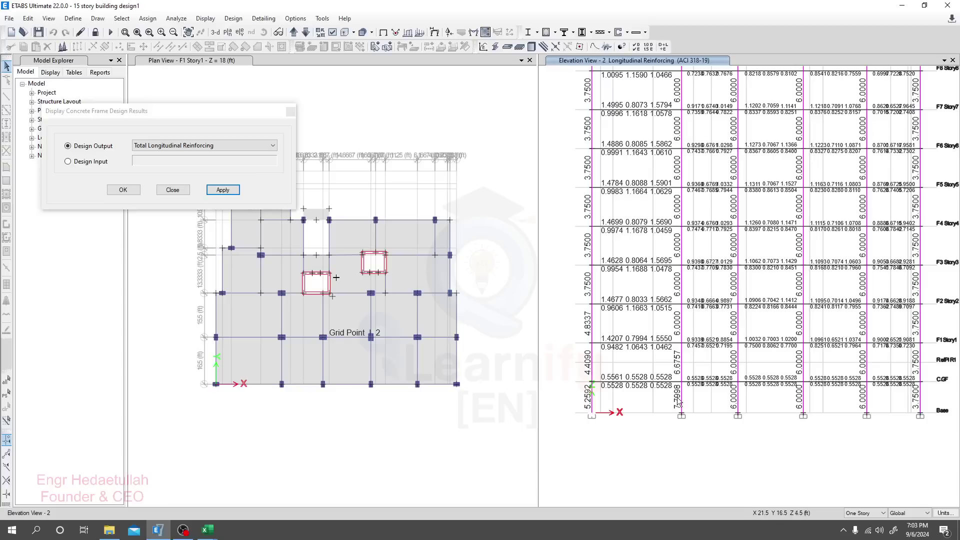
middle_drag(664, 439, 669, 449)
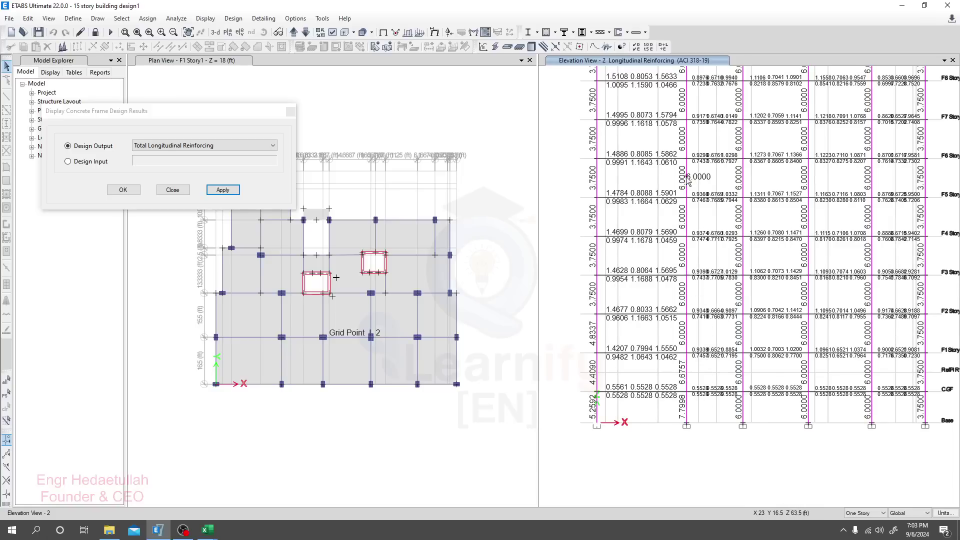
Switch Elevation View 2 to Total Rebar Percentage and review the values
mouse_move(692, 394)
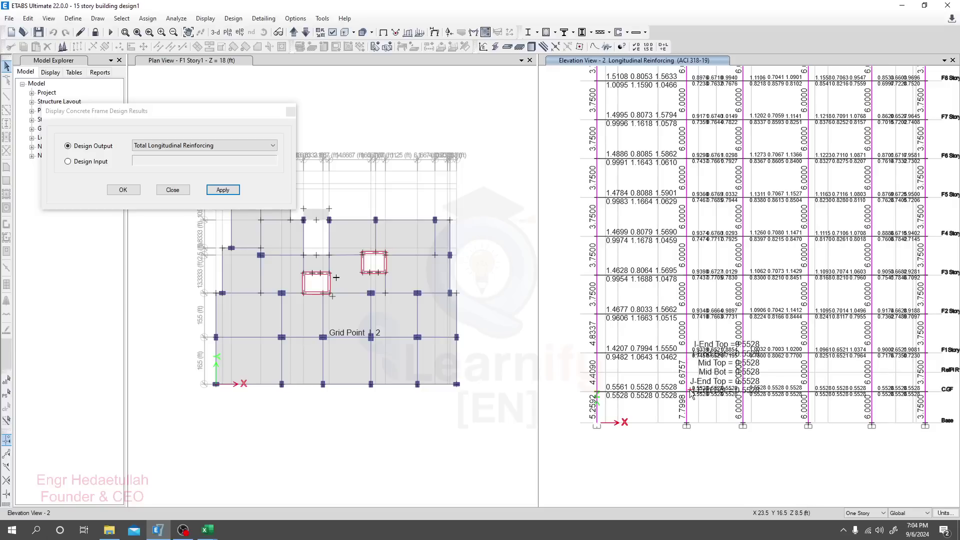
click(248, 146)
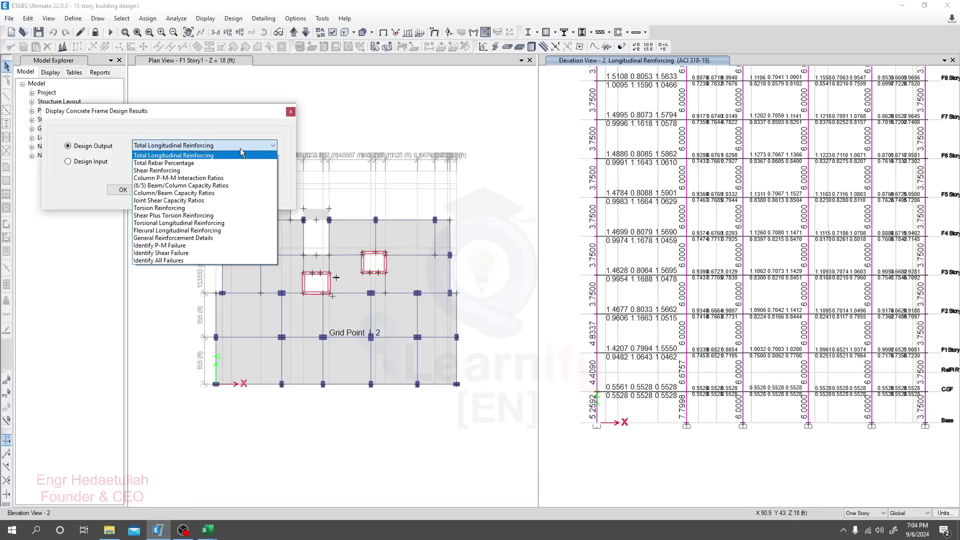
click(199, 161)
click(223, 190)
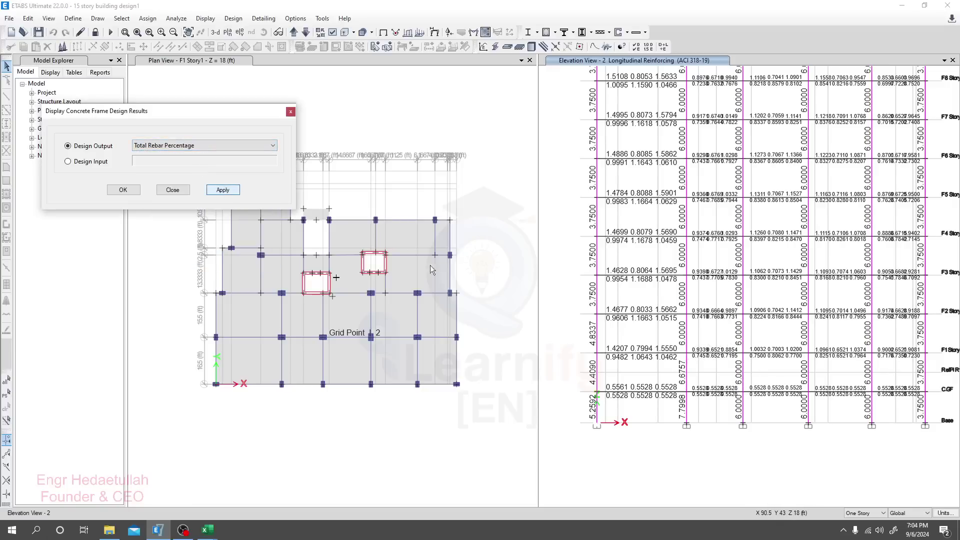
click(713, 433)
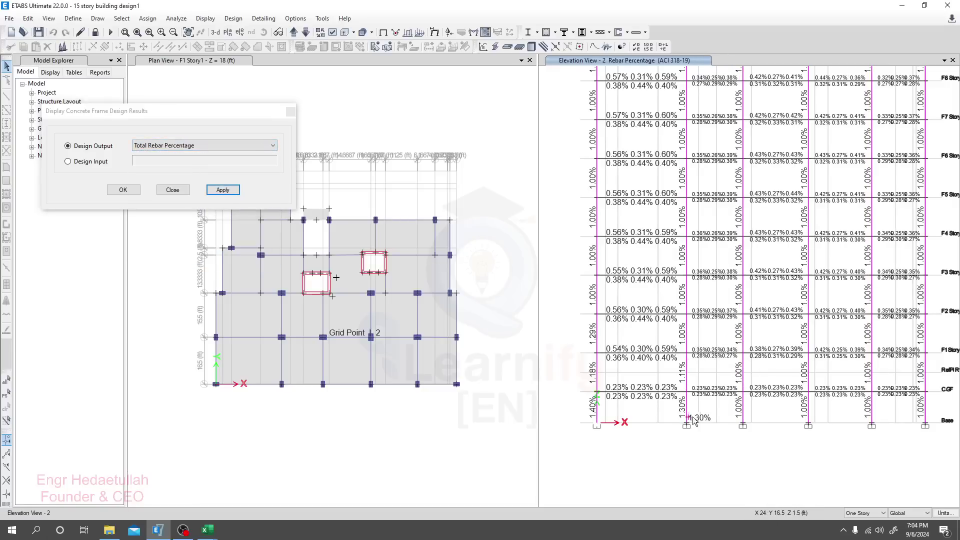
mouse_move(693, 156)
mouse_move(686, 426)
Switch the design output back to Total Longitudinal Reinforcing and apply it
click(194, 145)
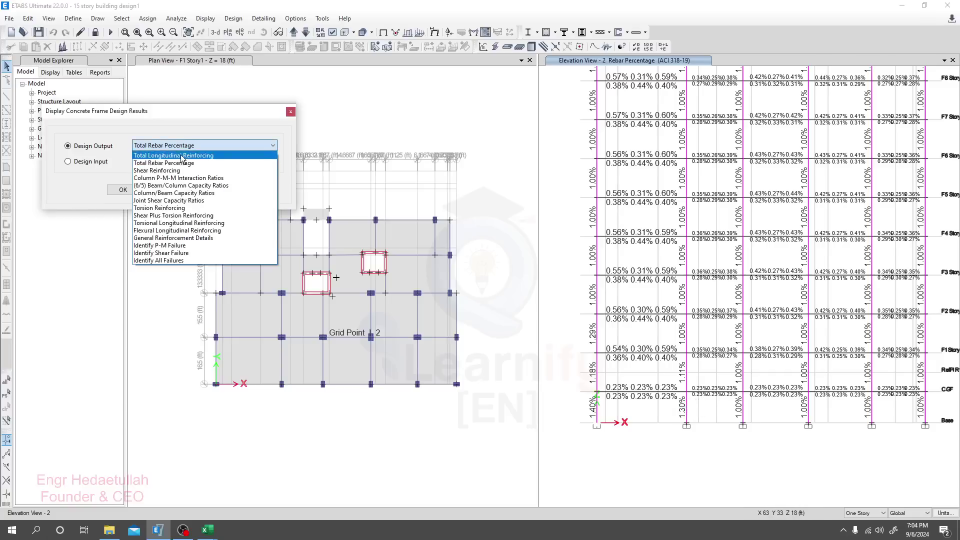
click(190, 203)
click(218, 191)
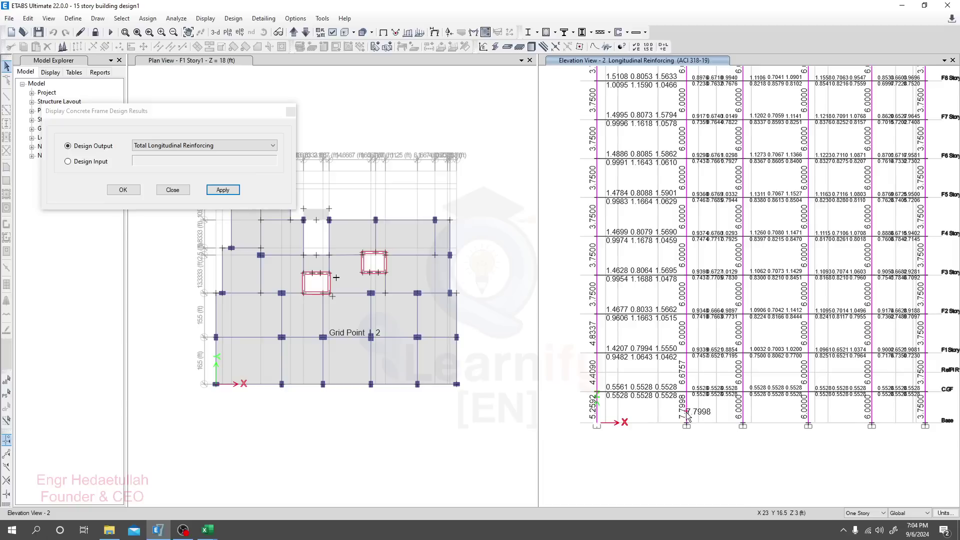
Launch Calculator and compute 1.79 × 1.33 = 2.3807
click(11, 530)
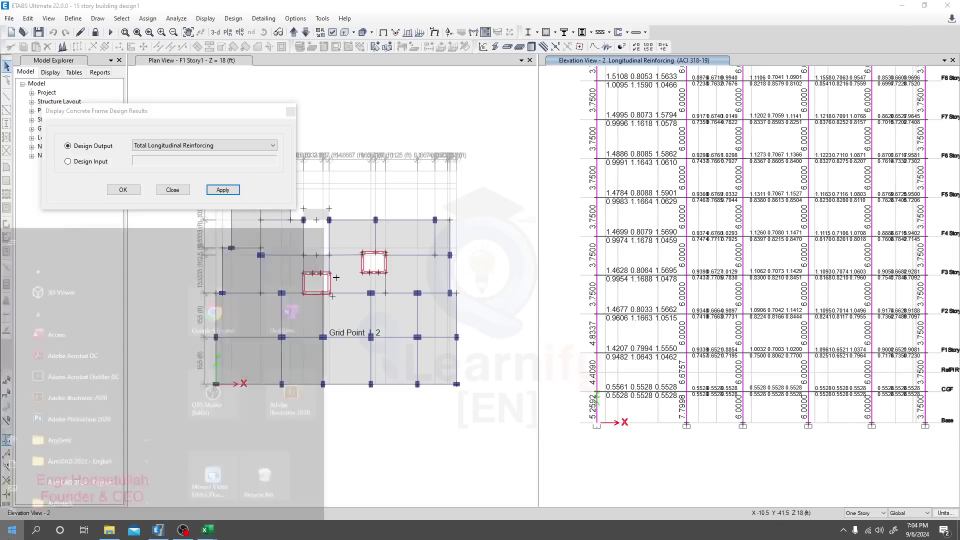
click(61, 483)
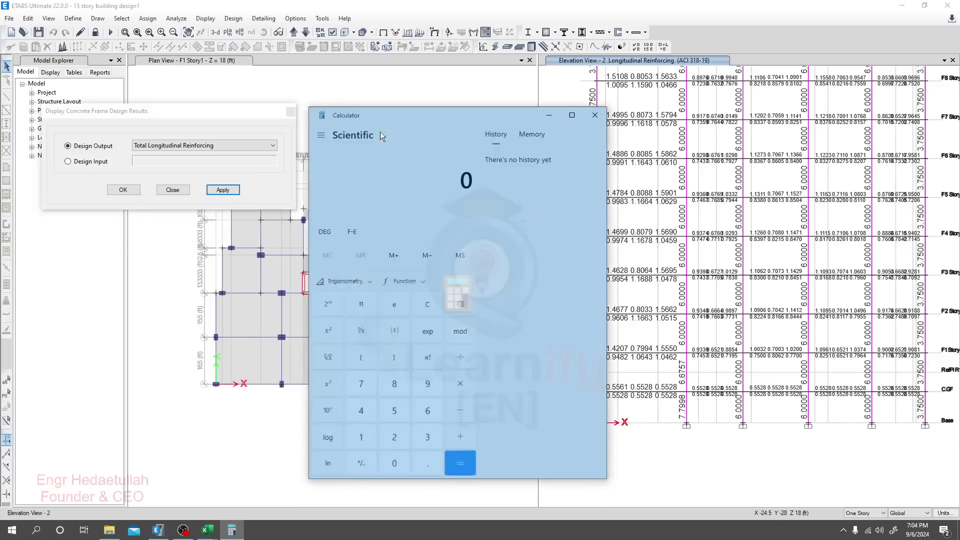
drag(410, 119, 193, 99)
text(1.)
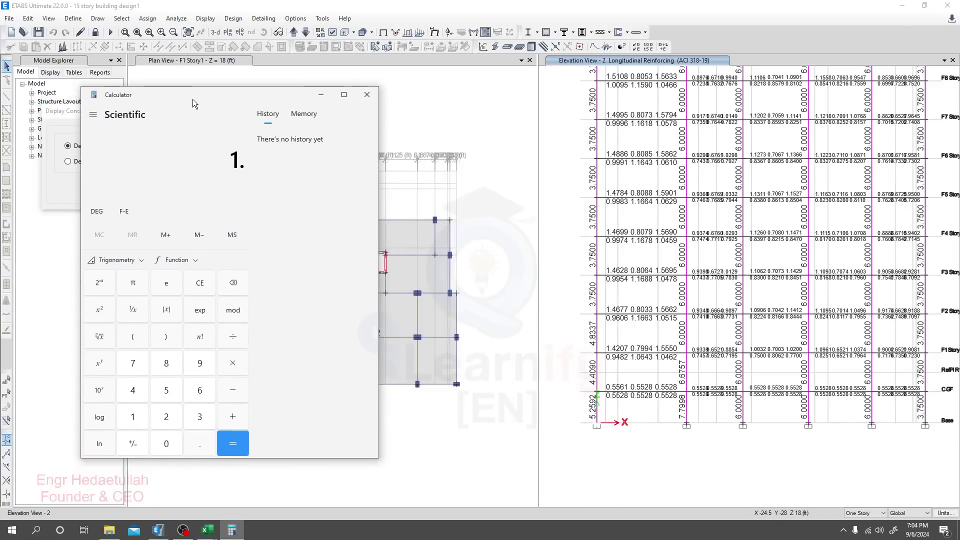
text(79)
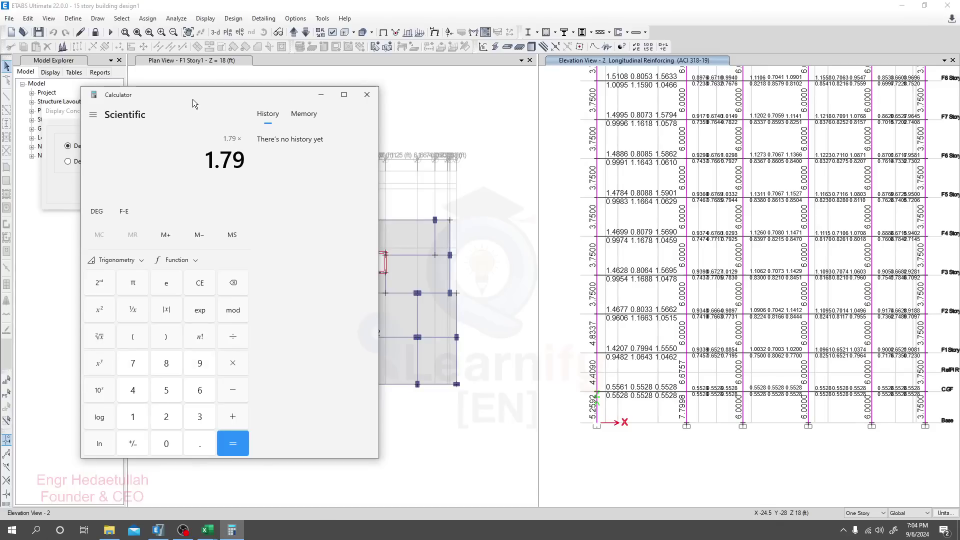
text(*1.33)
key(Return)
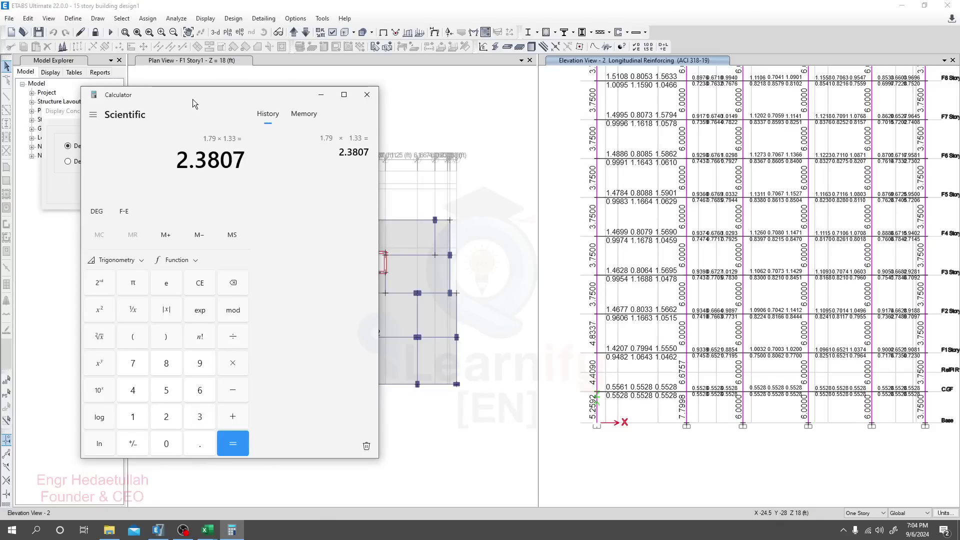
Compute 7.97 × 1.33 = 10.6001 and select the result
text(7)
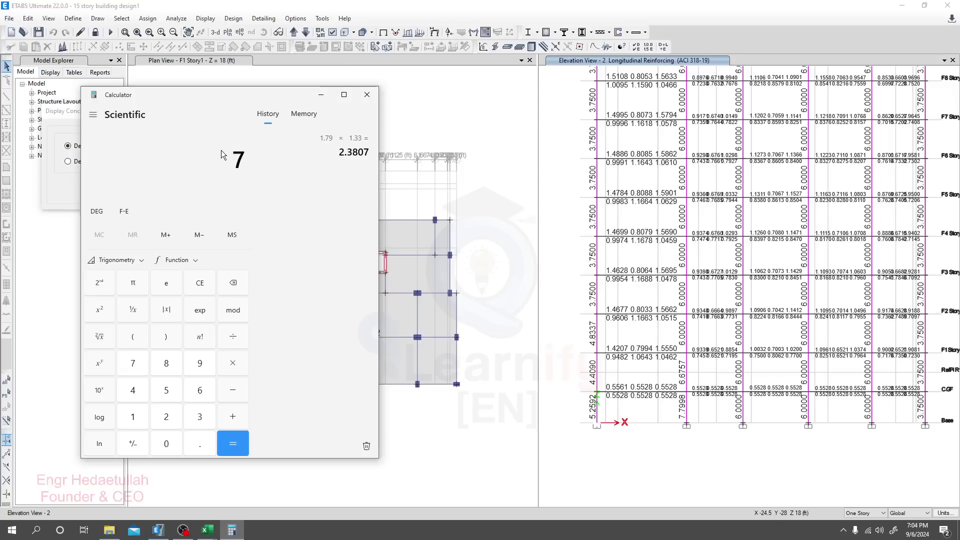
text(.)
text(97*1)
text(.33)
key(Return)
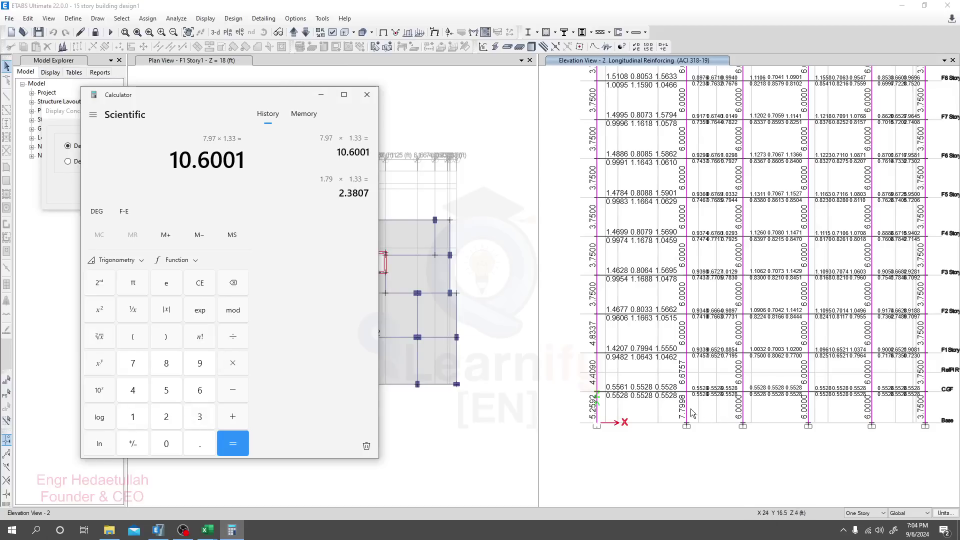
drag(175, 161, 213, 161)
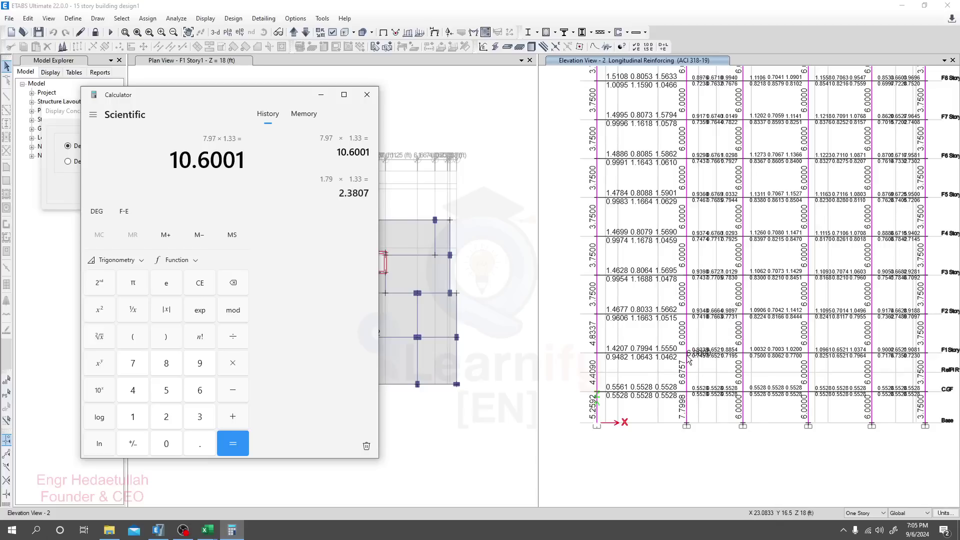
mouse_move(684, 358)
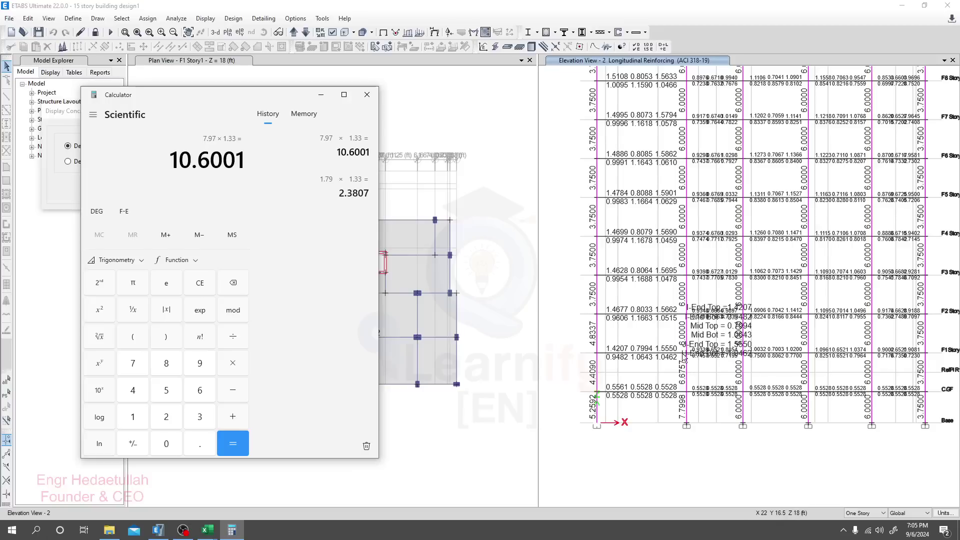
drag(171, 158, 190, 162)
click(191, 162)
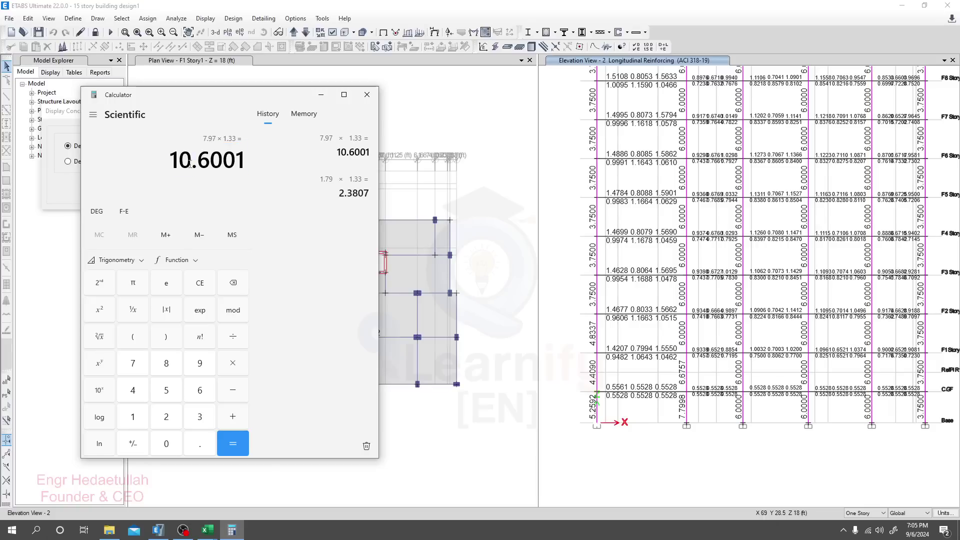
mouse_move(206, 529)
click(166, 496)
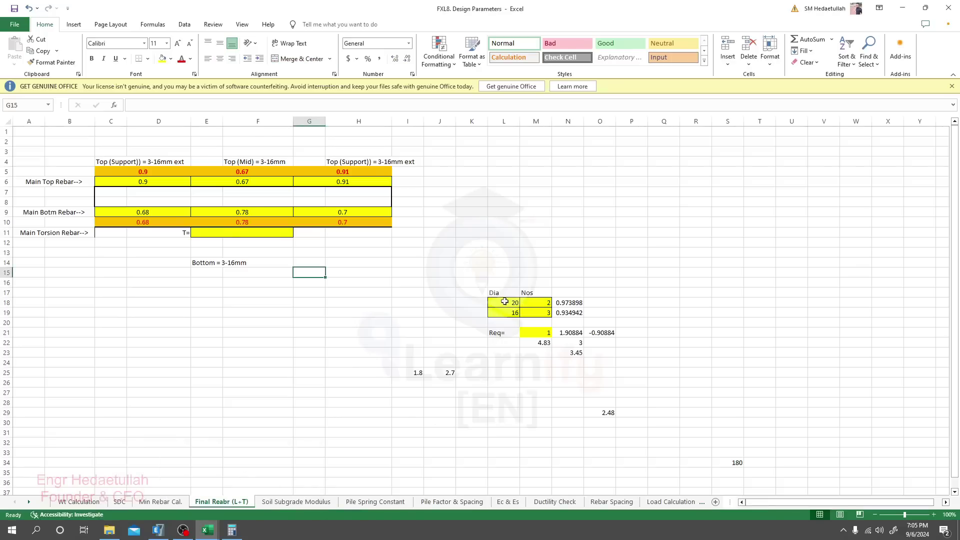
click(533, 343)
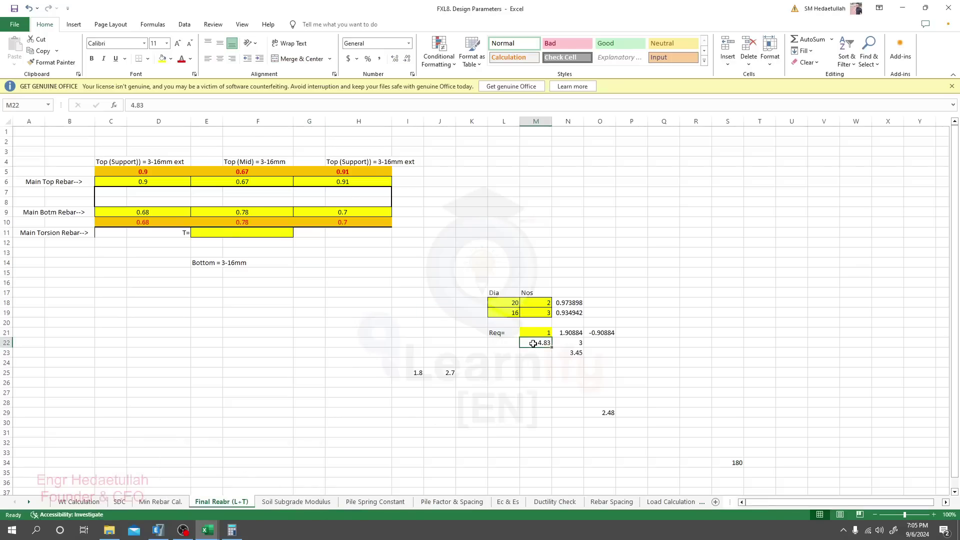
text(10.)
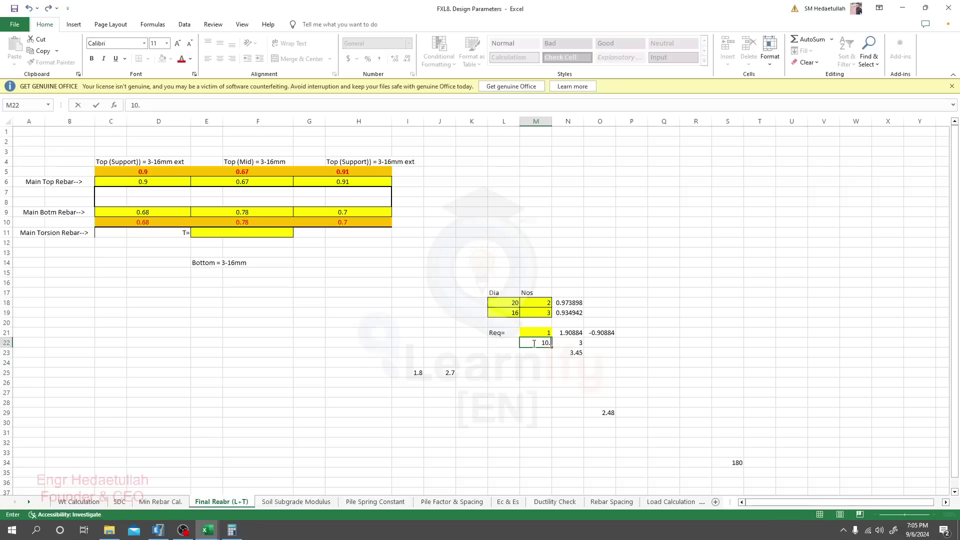
click(231, 530)
key(alt+Tab)
text(.6)
key(Return)
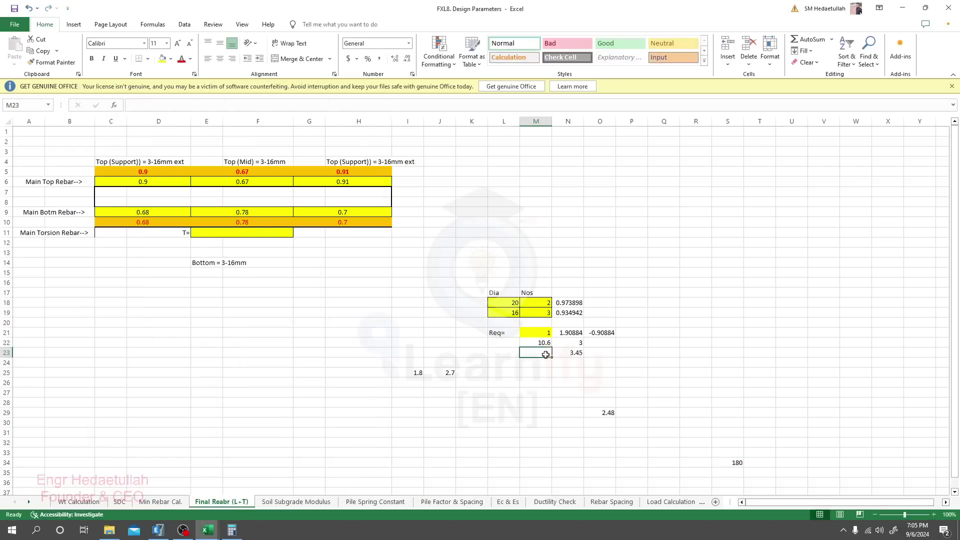
key(Down)
key(Down)
key(Down)
key(Down)
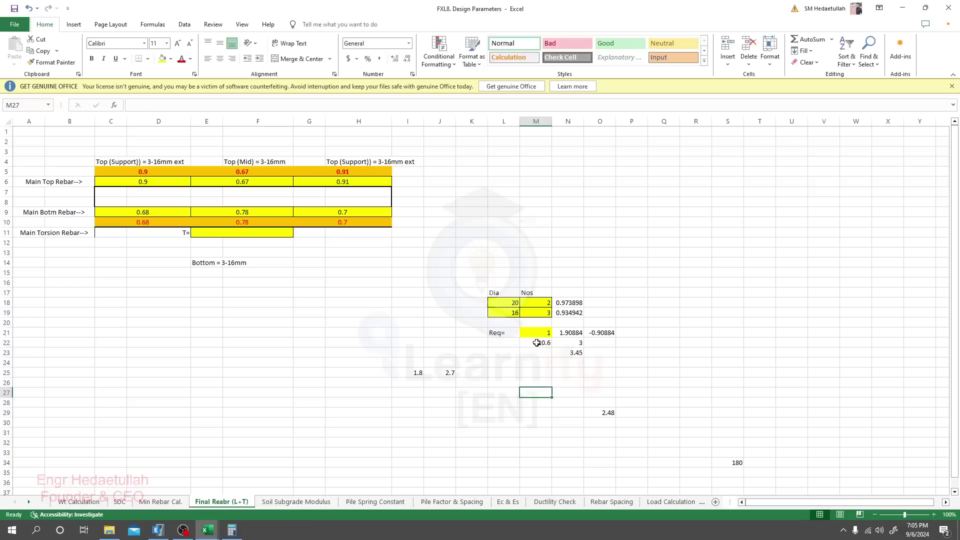
click(536, 343)
click(538, 335)
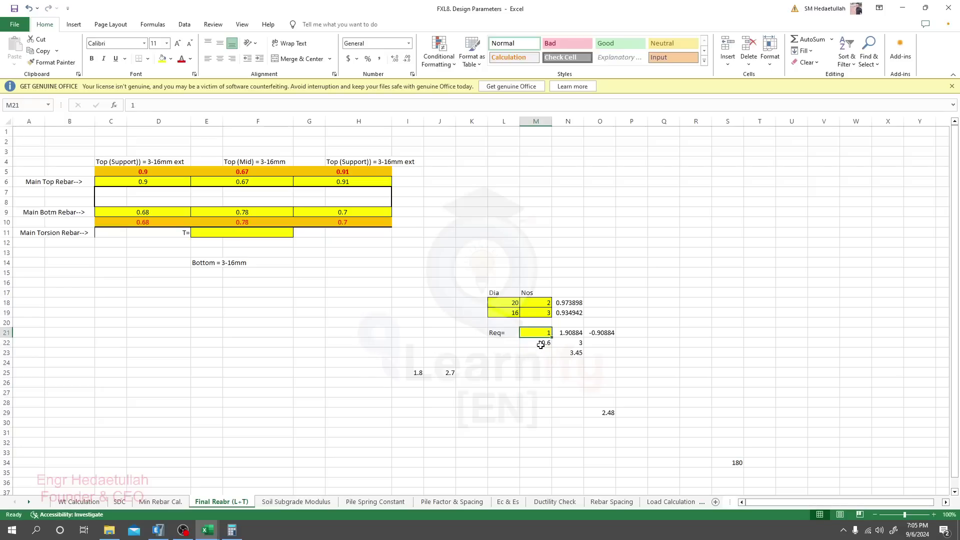
text(10.6)
key(Return)
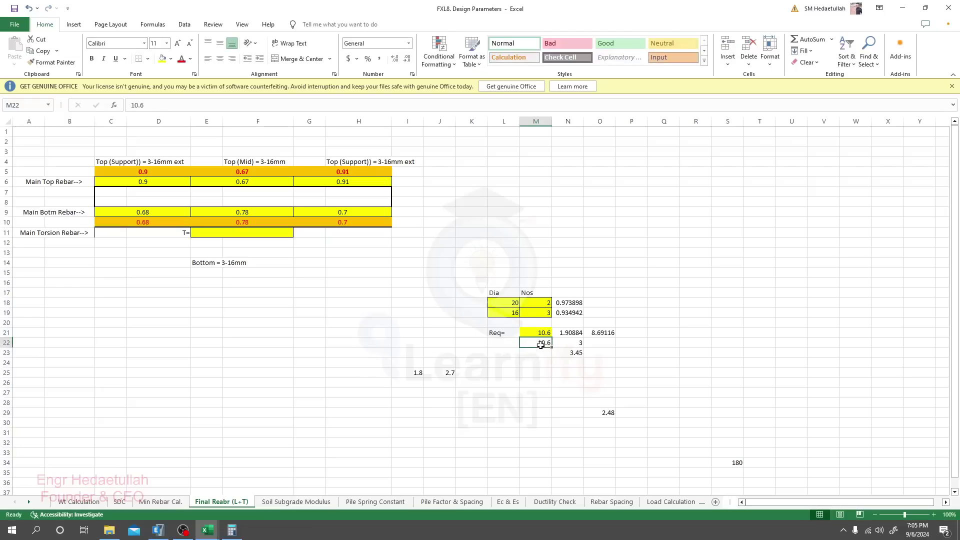
click(537, 303)
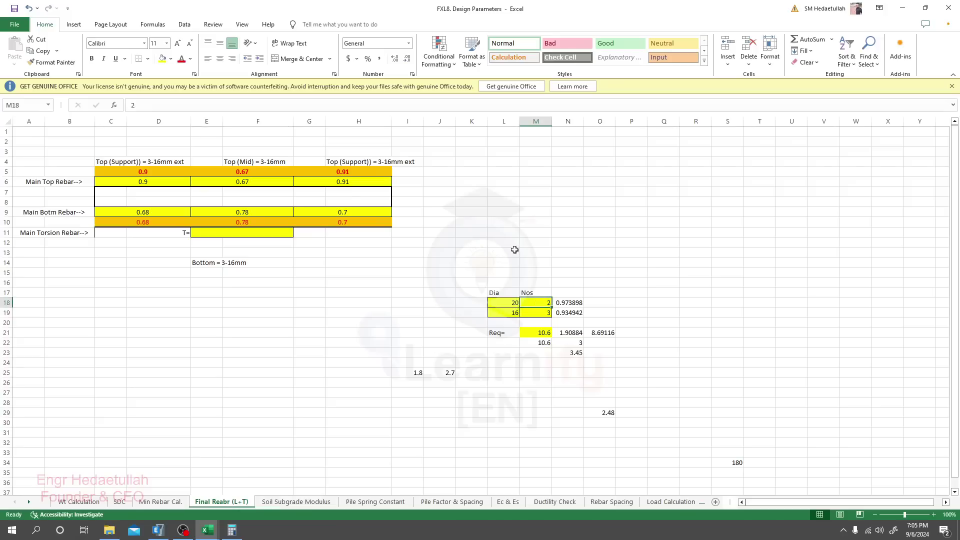
text(8)
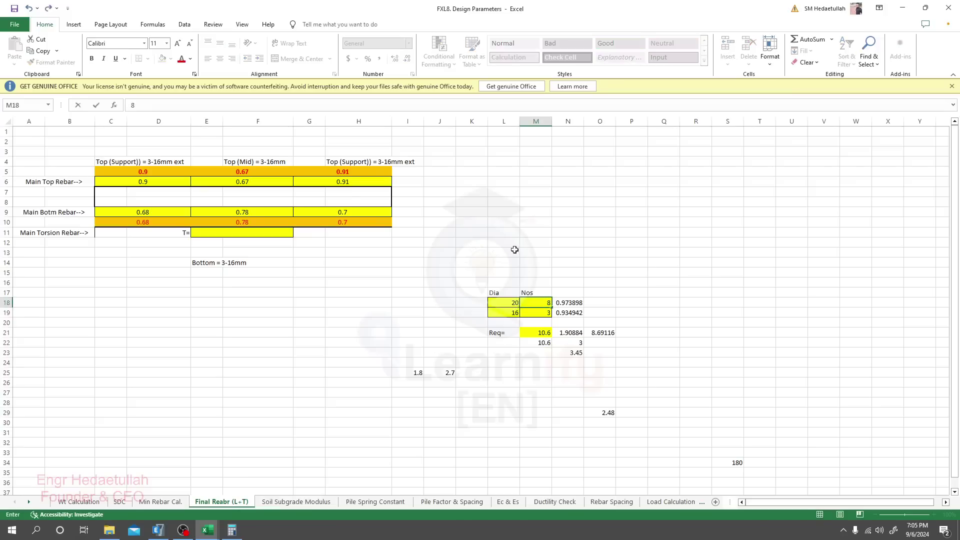
key(Return)
key(Up)
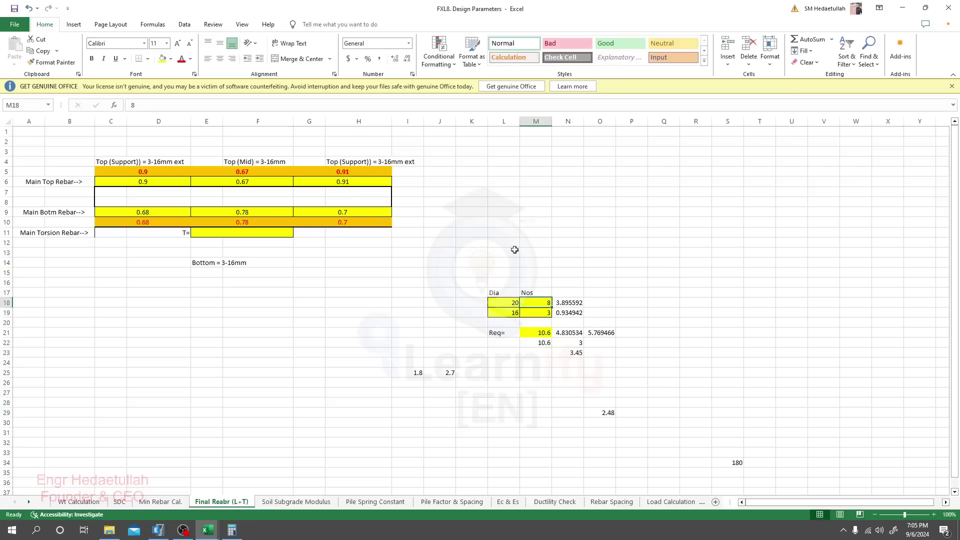
key(Down)
text(8)
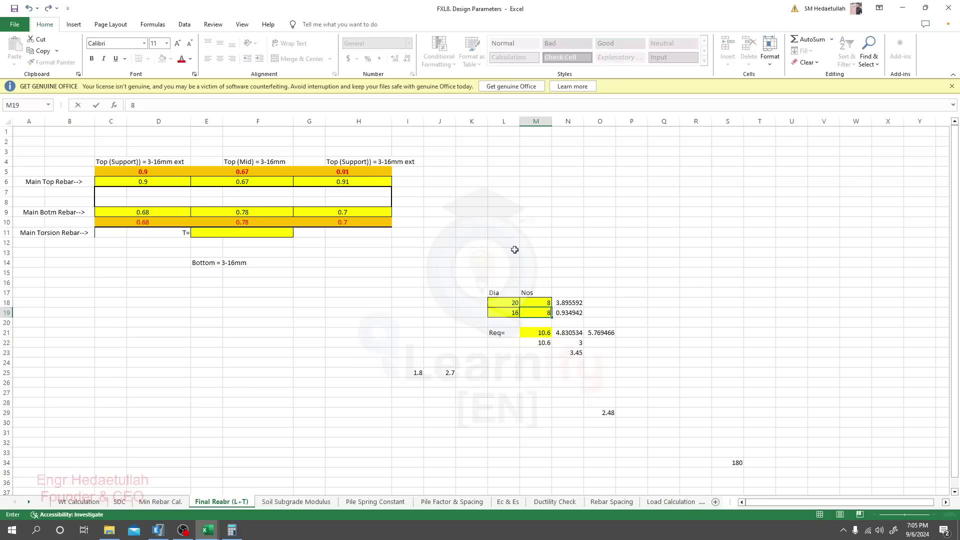
key(Left)
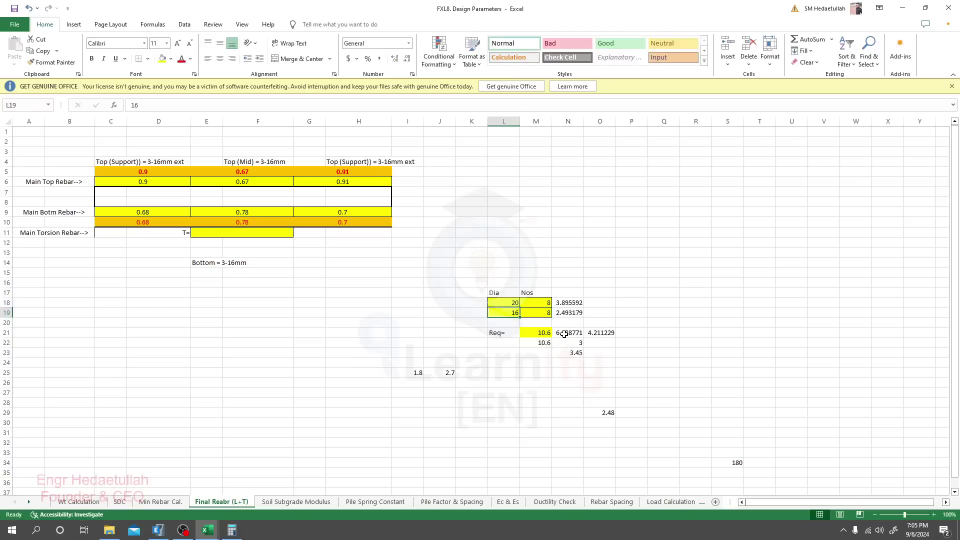
click(539, 303)
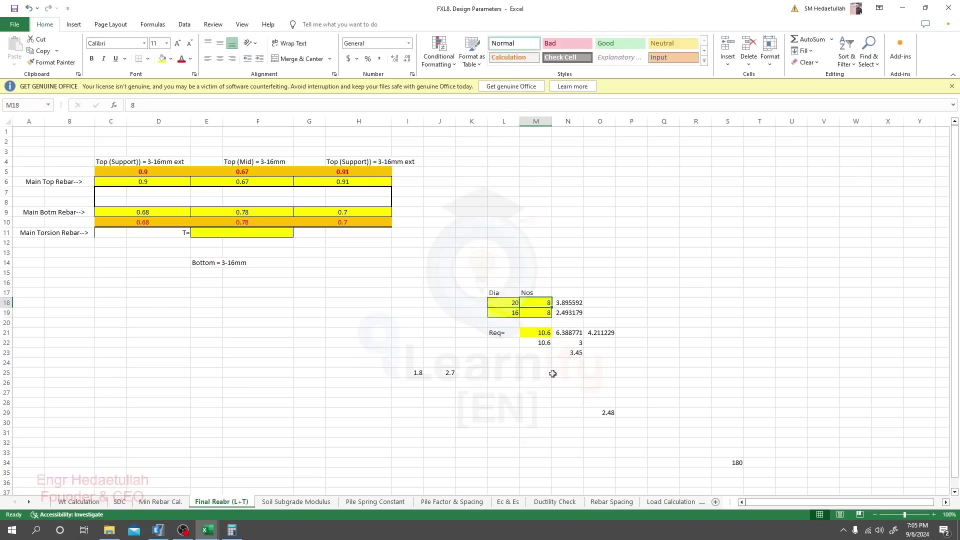
text(12)
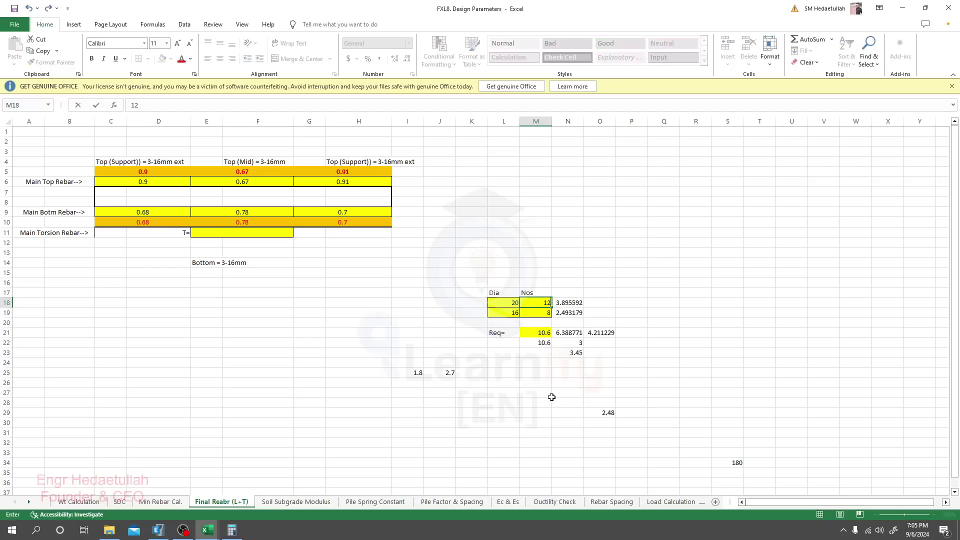
key(Return)
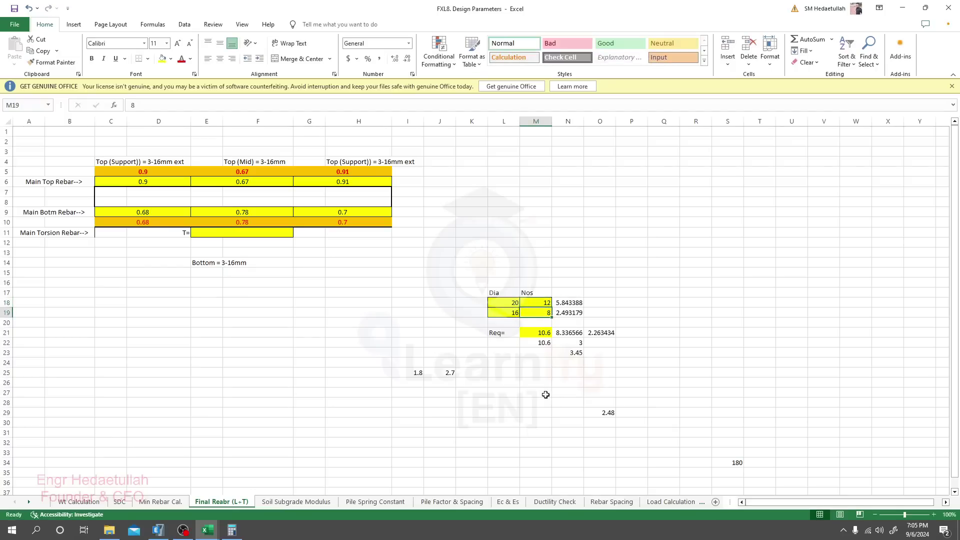
text(10)
key(Return)
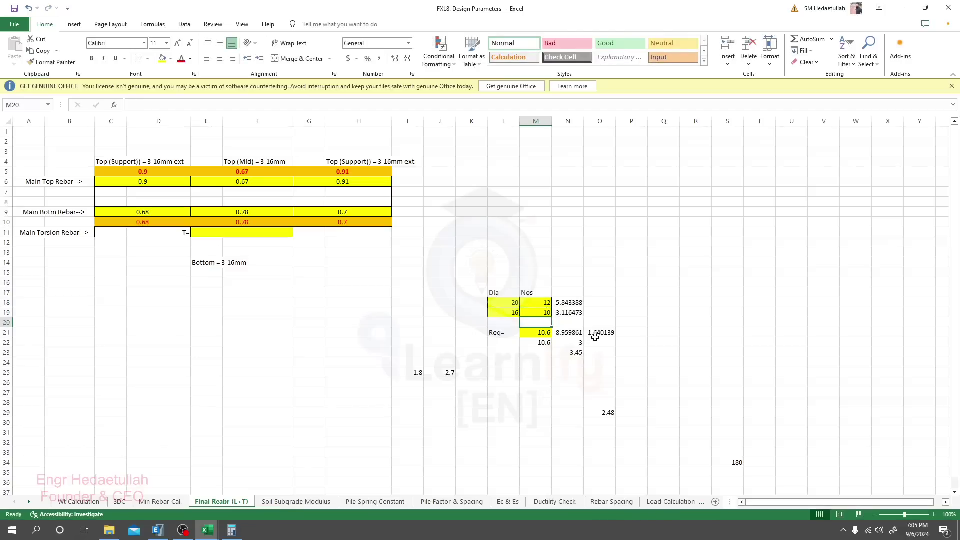
click(538, 303)
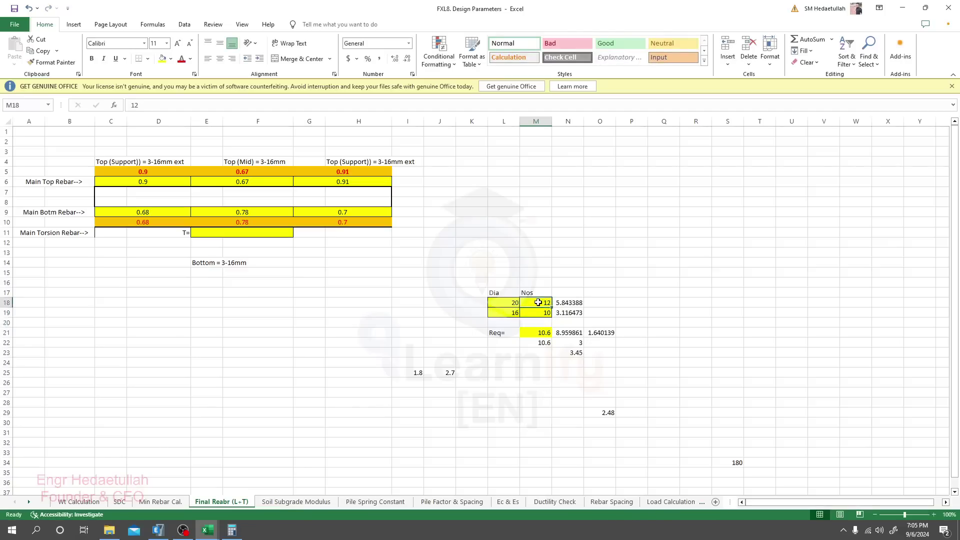
click(542, 312)
text(12)
key(Return)
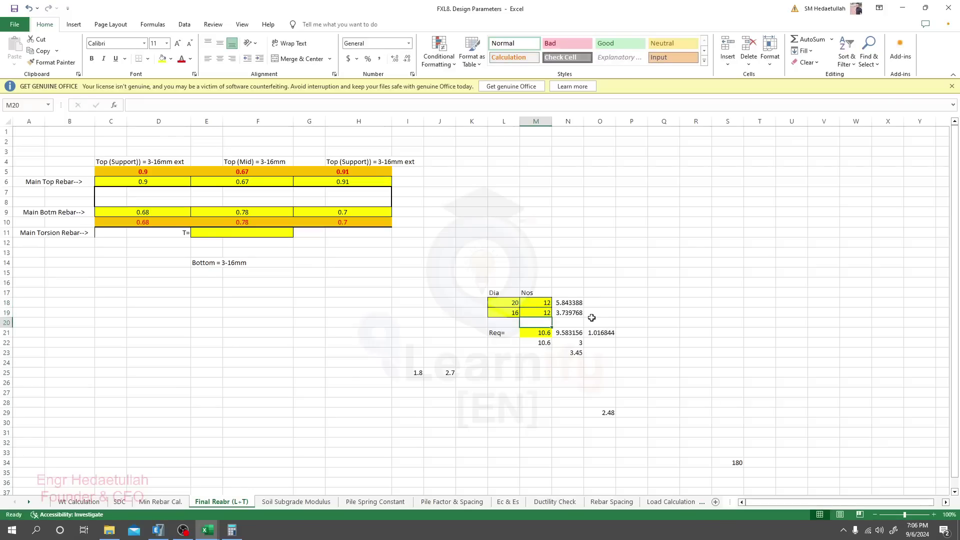
click(538, 302)
text(16)
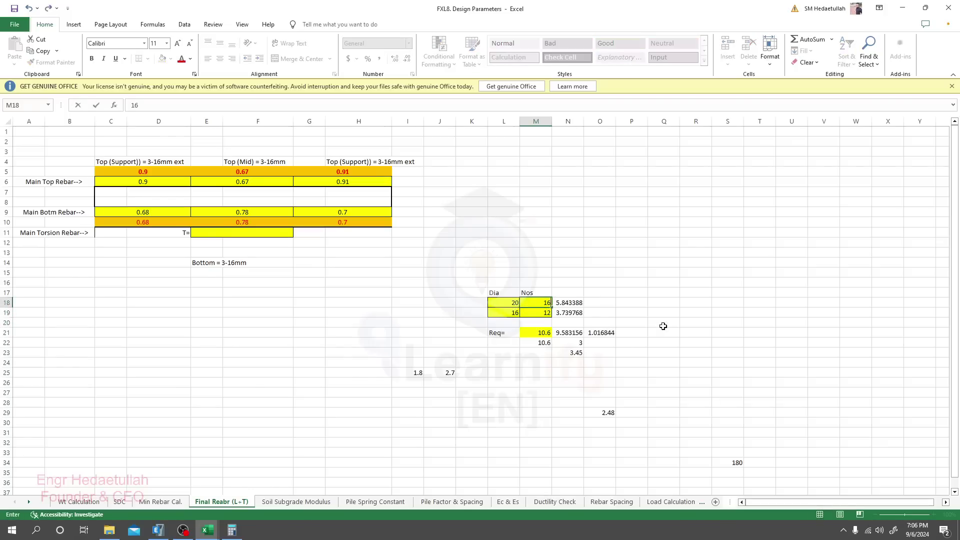
key(Return)
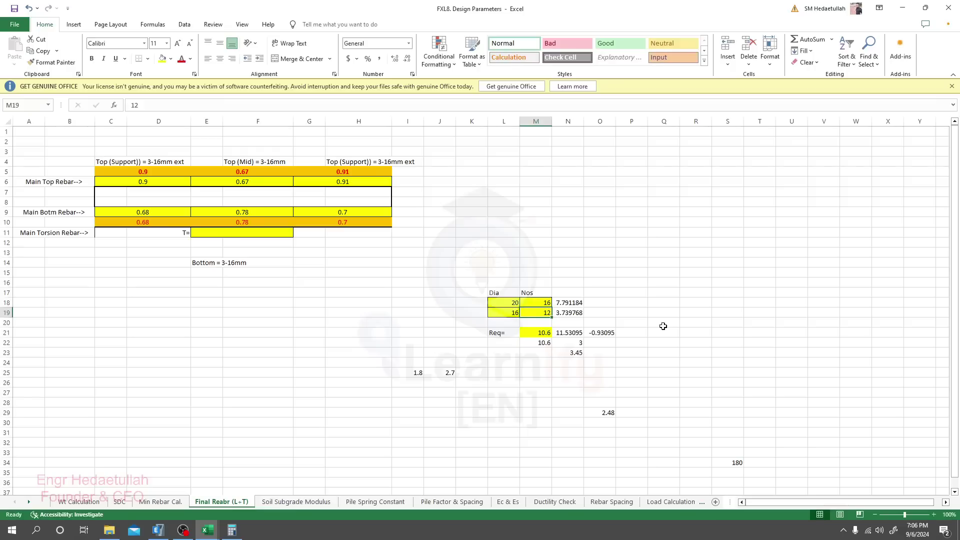
text(8)
key(Return)
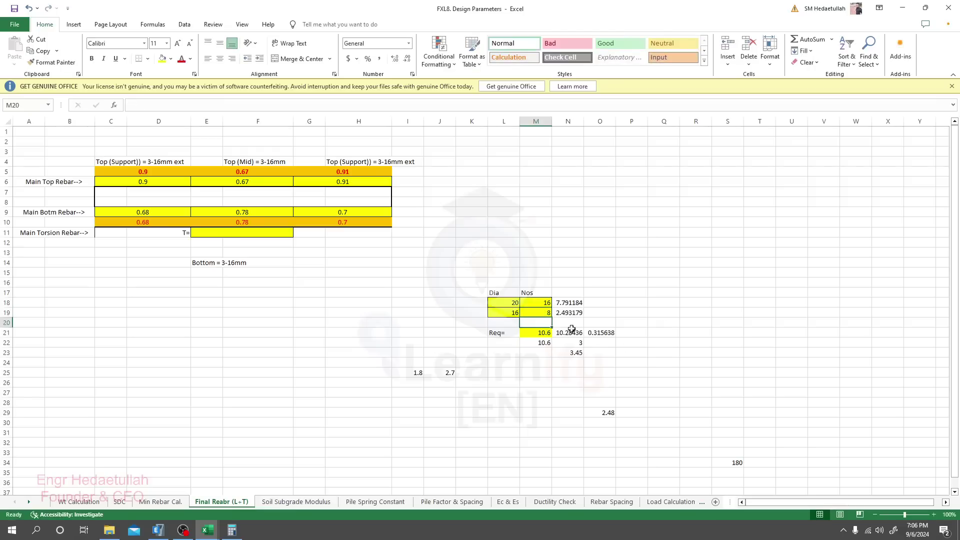
click(536, 313)
text(10)
key(Return)
click(371, 331)
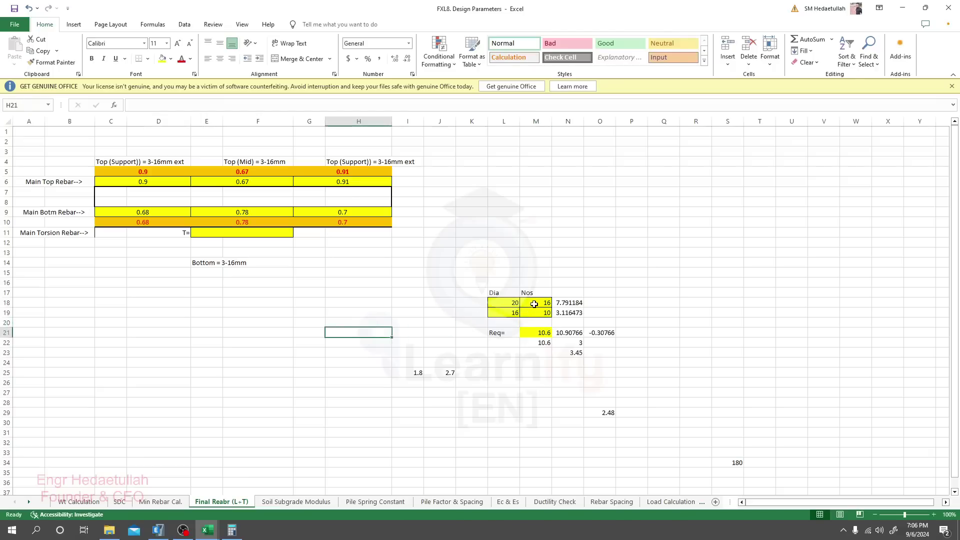
click(515, 302)
click(523, 302)
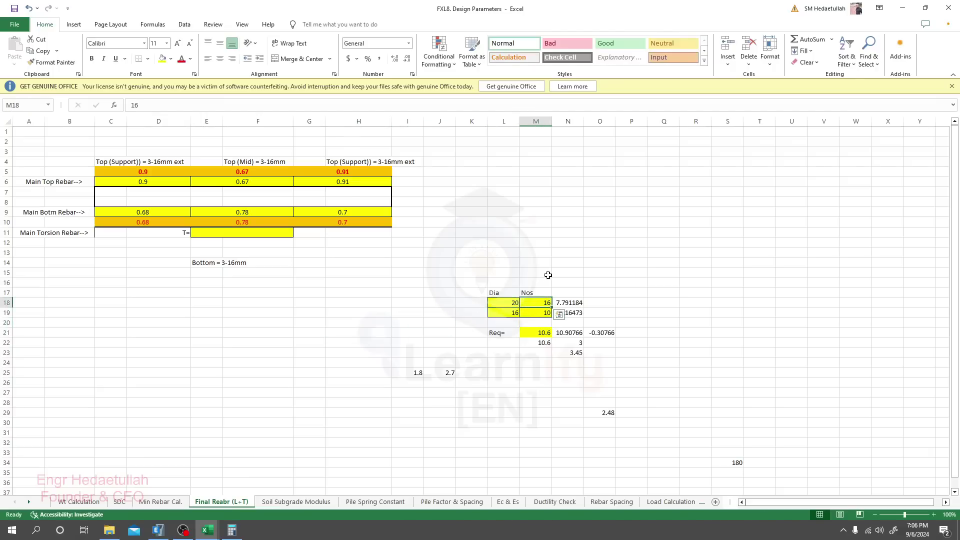
click(504, 303)
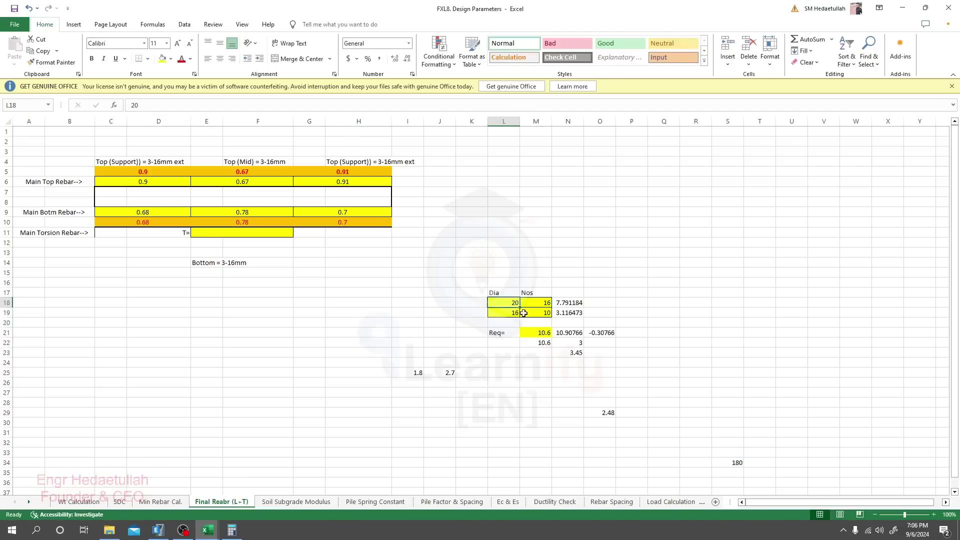
click(537, 312)
click(506, 313)
click(543, 313)
click(507, 314)
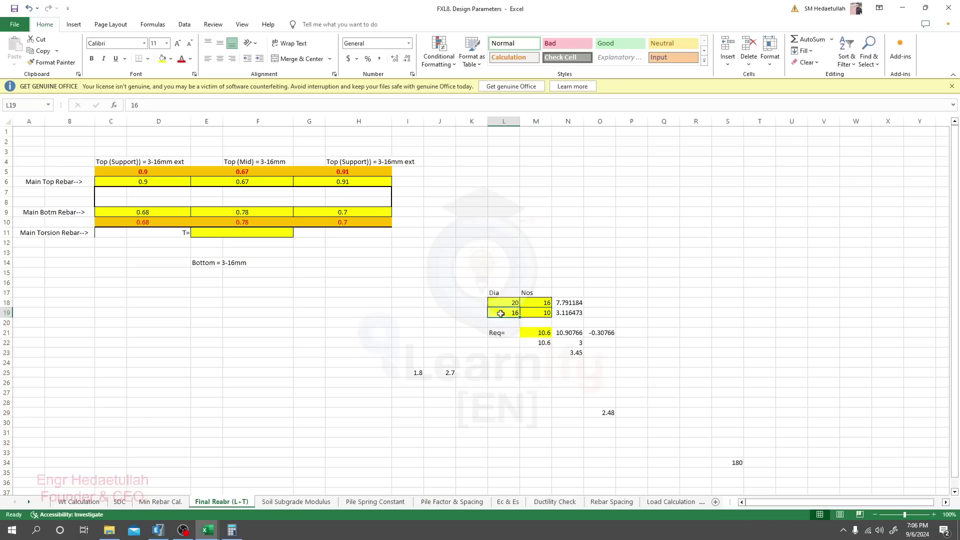
click(547, 313)
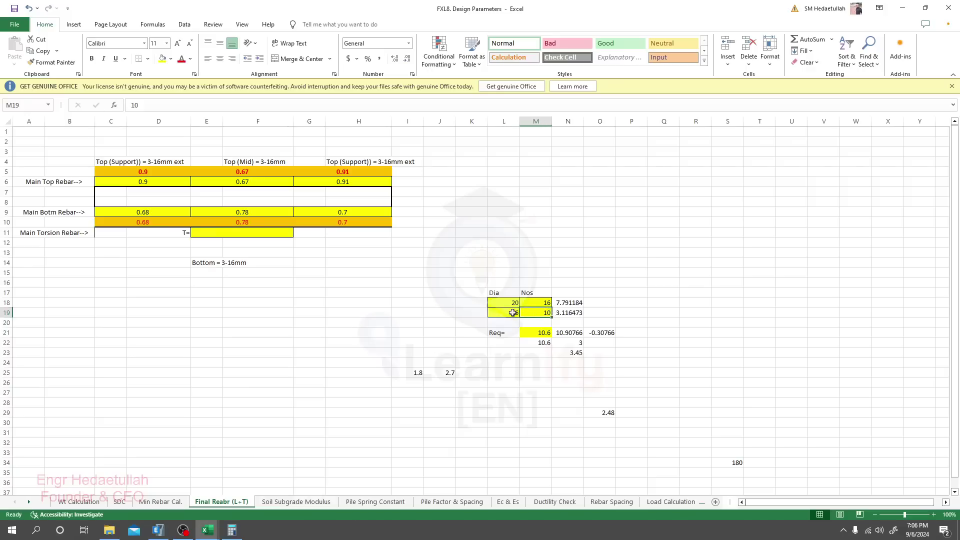
click(510, 314)
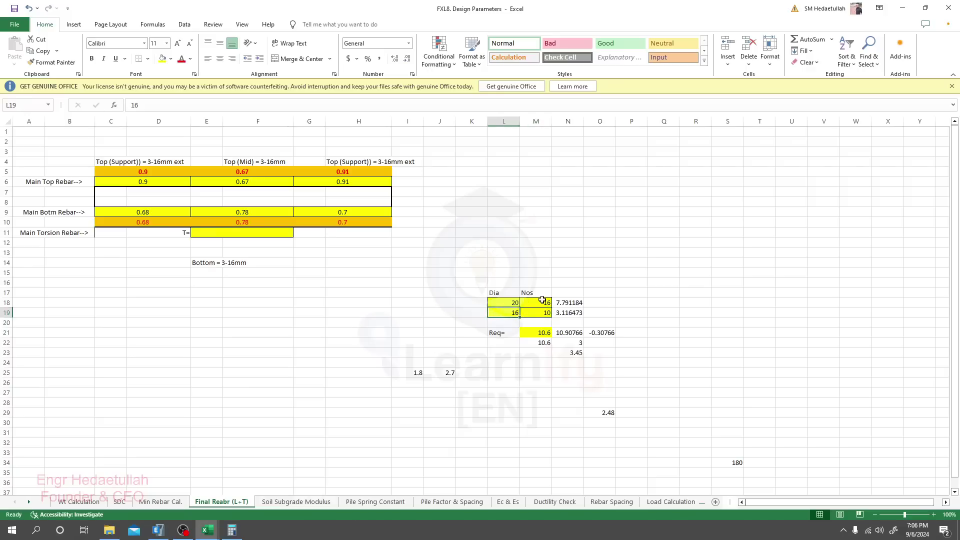
click(516, 303)
click(535, 304)
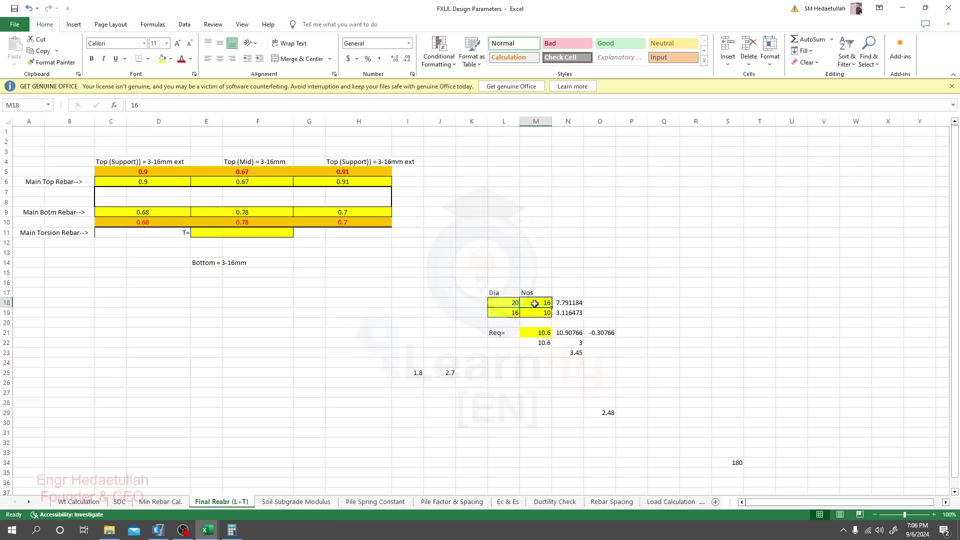
click(513, 314)
click(545, 313)
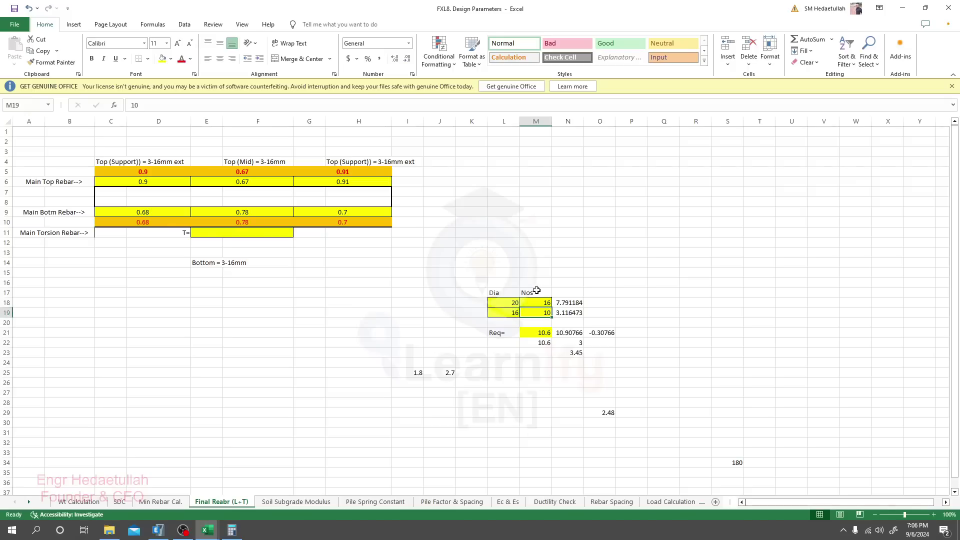
mouse_move(233, 533)
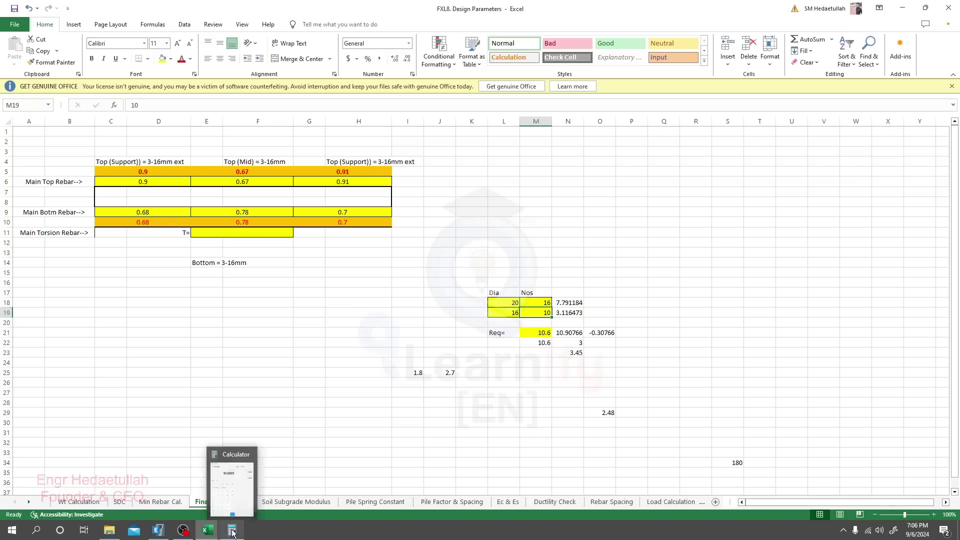
Read the 6.0000 design value in ETABS and compute 6 × 1.33 = 7.98 in Calculator
click(158, 530)
mouse_move(740, 395)
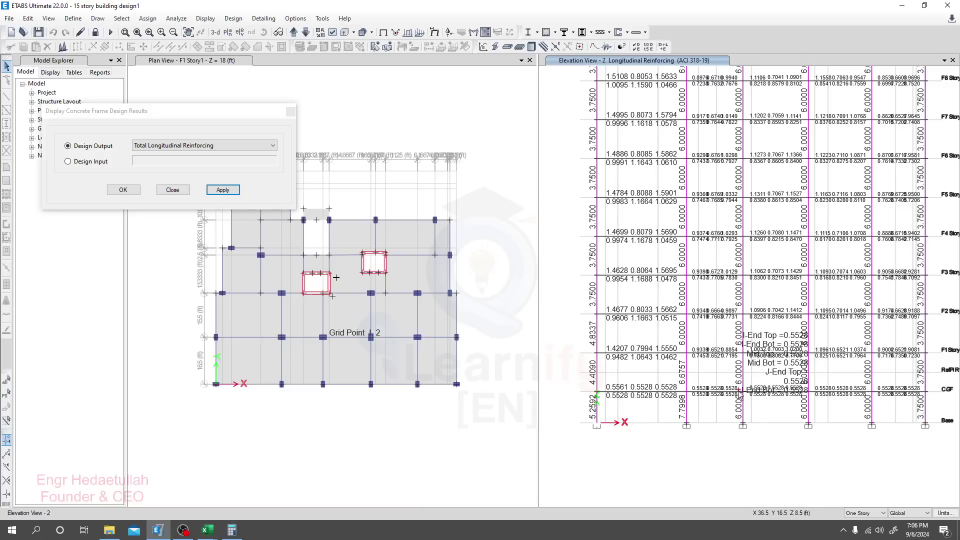
mouse_move(685, 302)
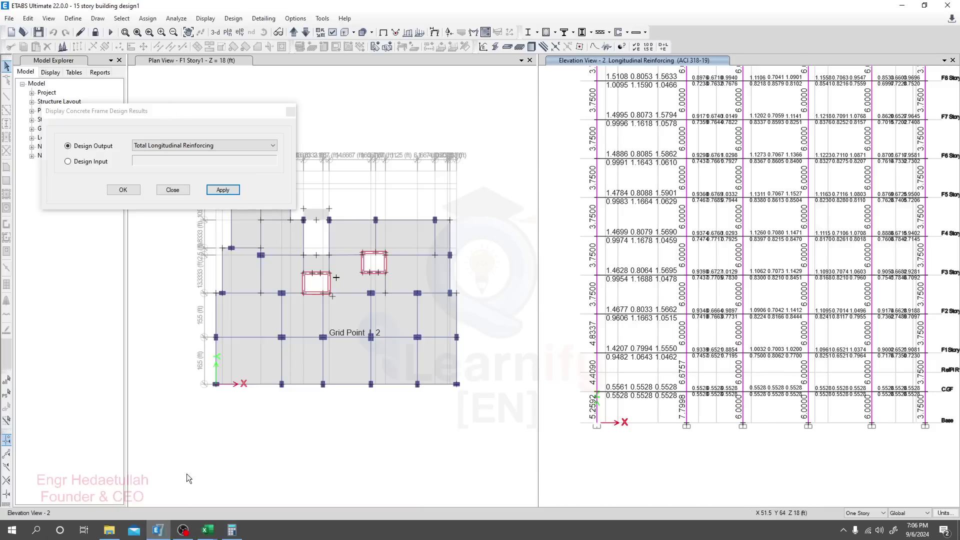
click(231, 530)
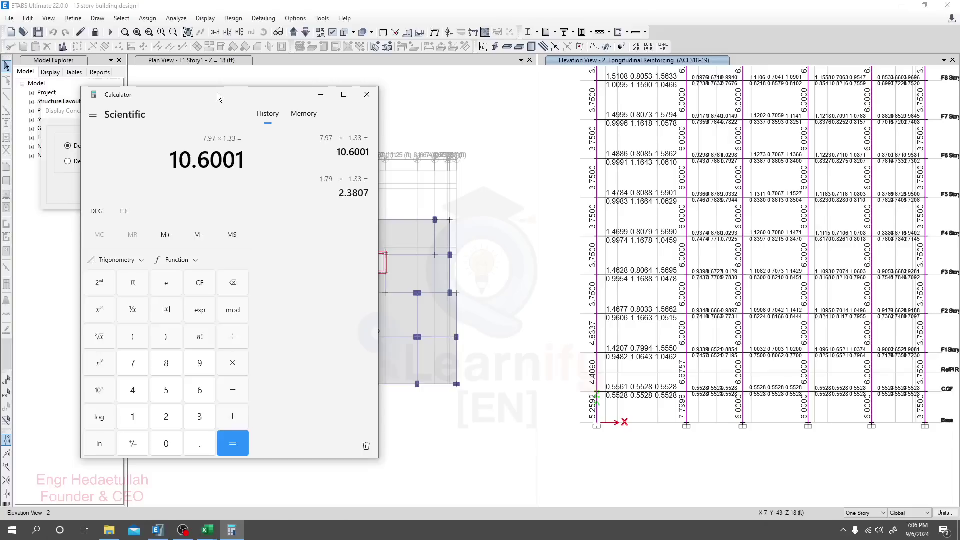
text(6*1.3)
text(3)
key(Return)
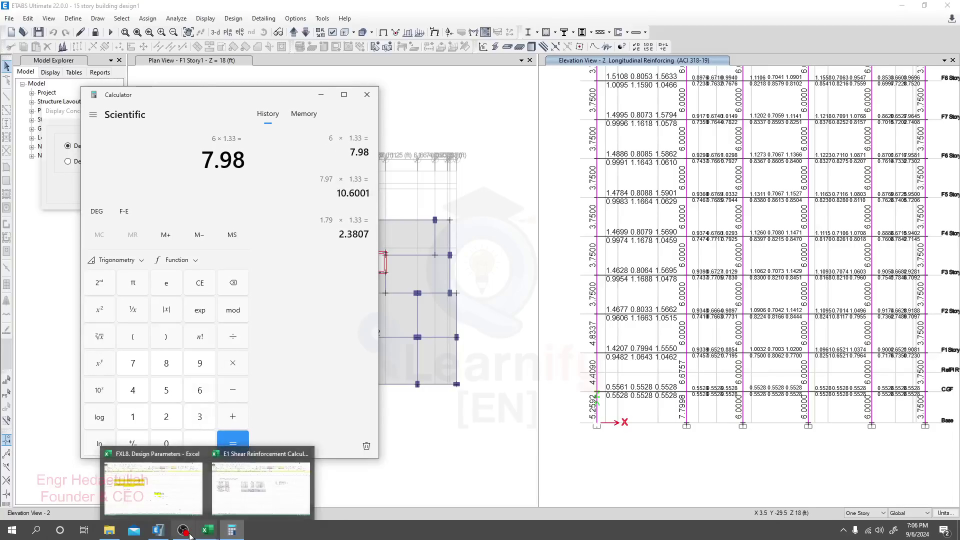
Return to the FXL8 Design Parameters workbook
mouse_move(210, 528)
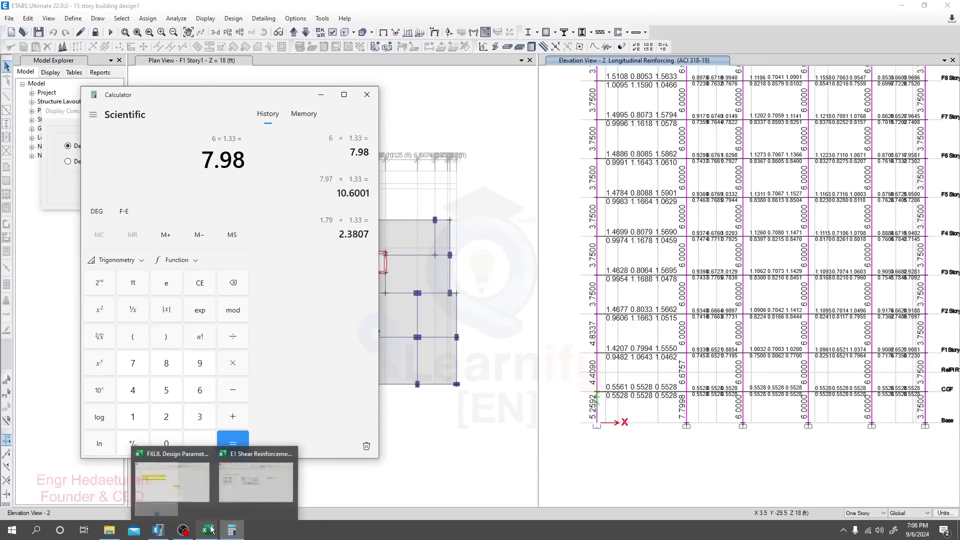
click(154, 502)
click(513, 410)
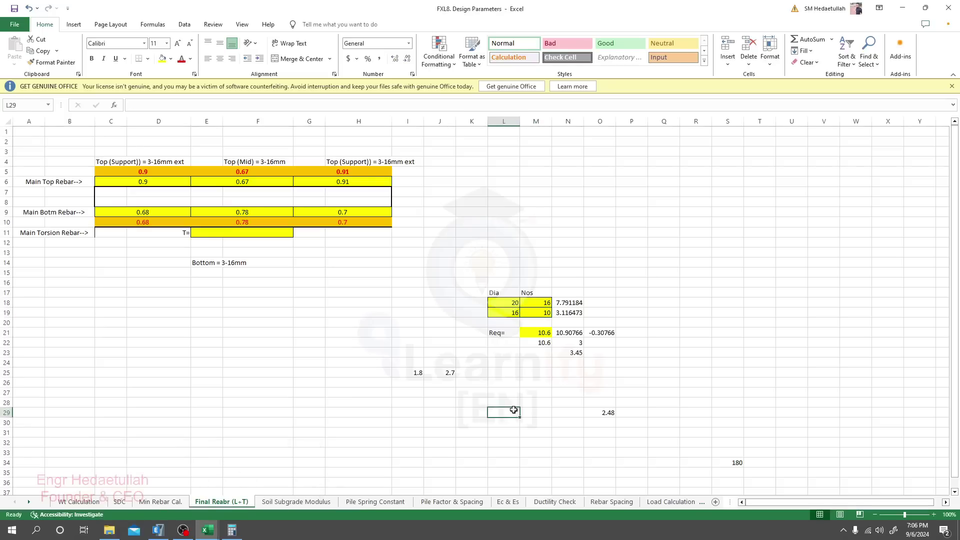
Copy the Dia/Nos values in L18:M19 and paste them as values only into Q18:R19
click(506, 302)
drag(522, 306, 543, 312)
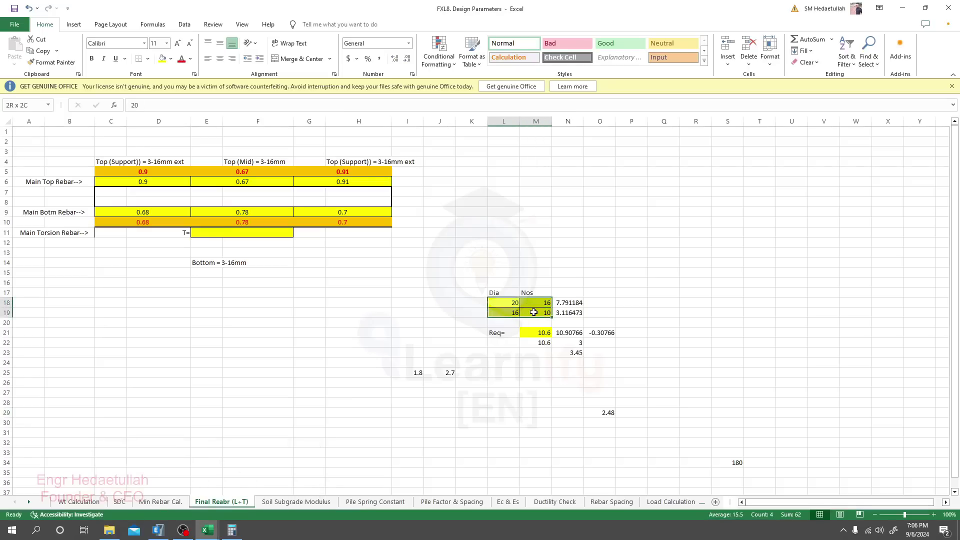
key(ctrl+c)
key(ctrl+v)
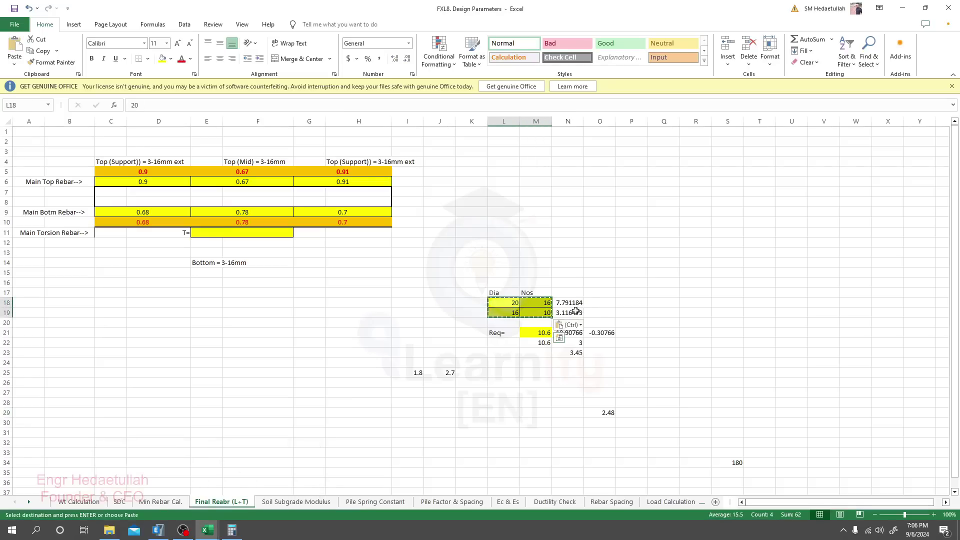
click(656, 301)
right_click(656, 300)
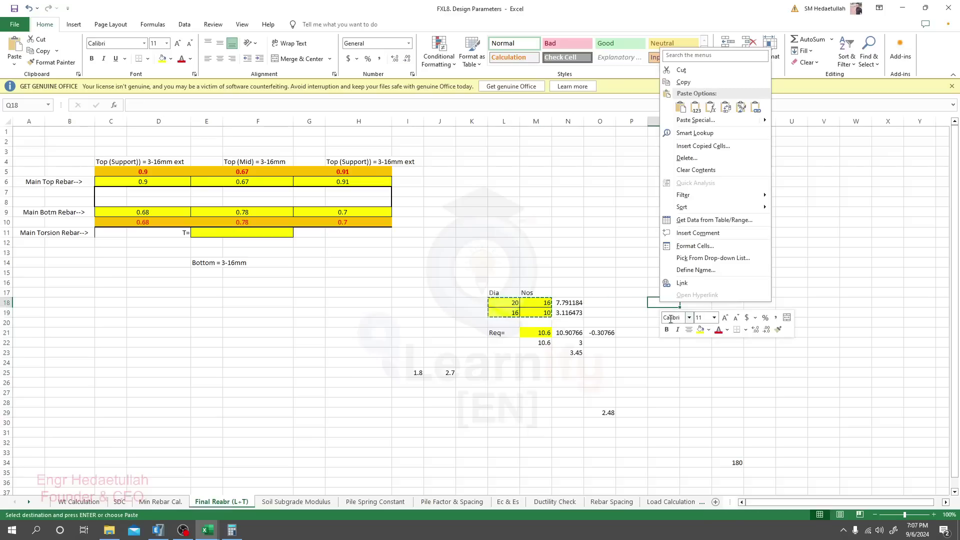
click(685, 120)
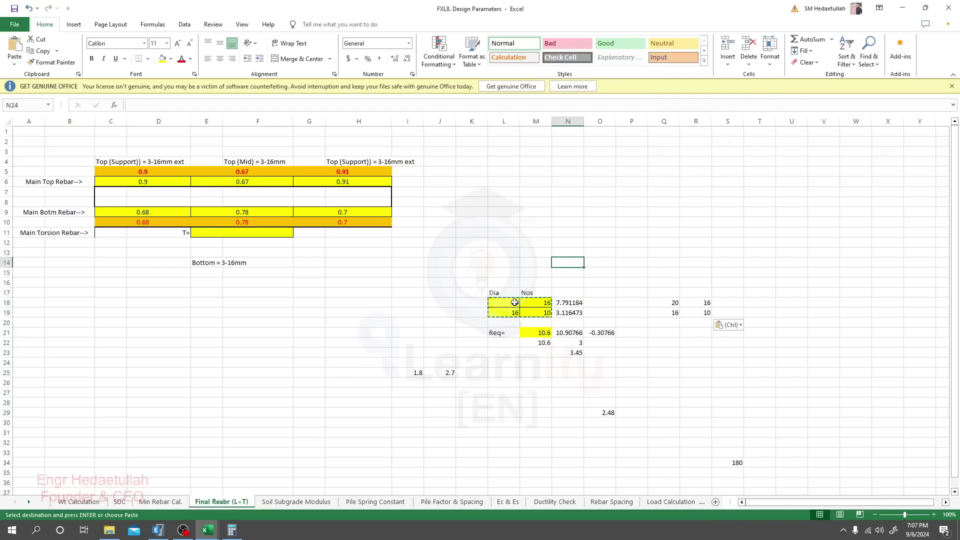
Exit copy mode and re-check the original bar table, ending on the 10.6 value in M21
drag(504, 302, 540, 313)
key(Escape)
click(540, 303)
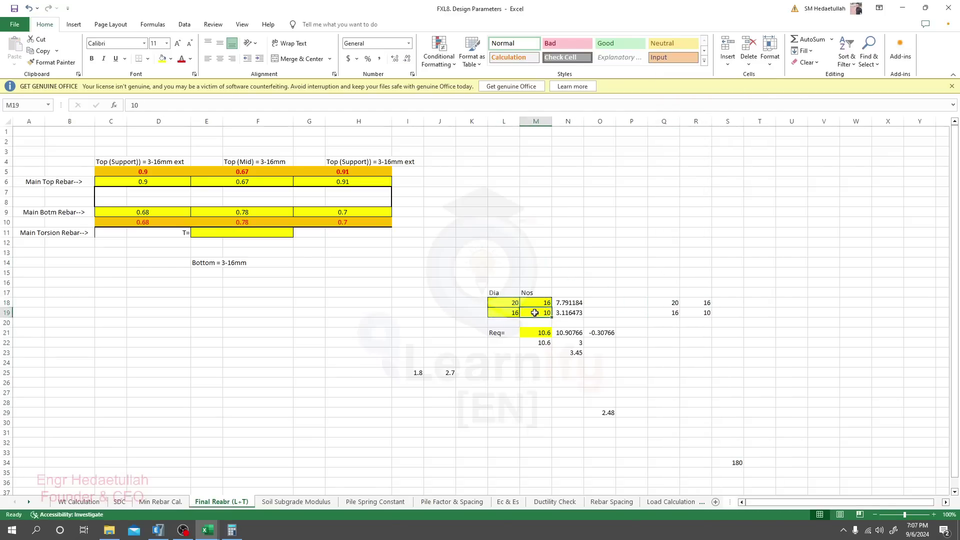
click(508, 310)
click(543, 300)
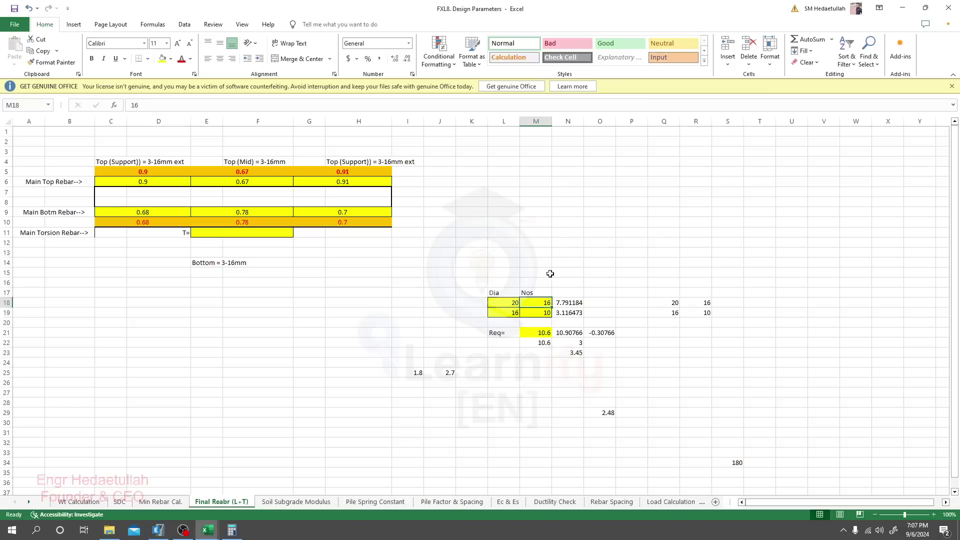
click(532, 334)
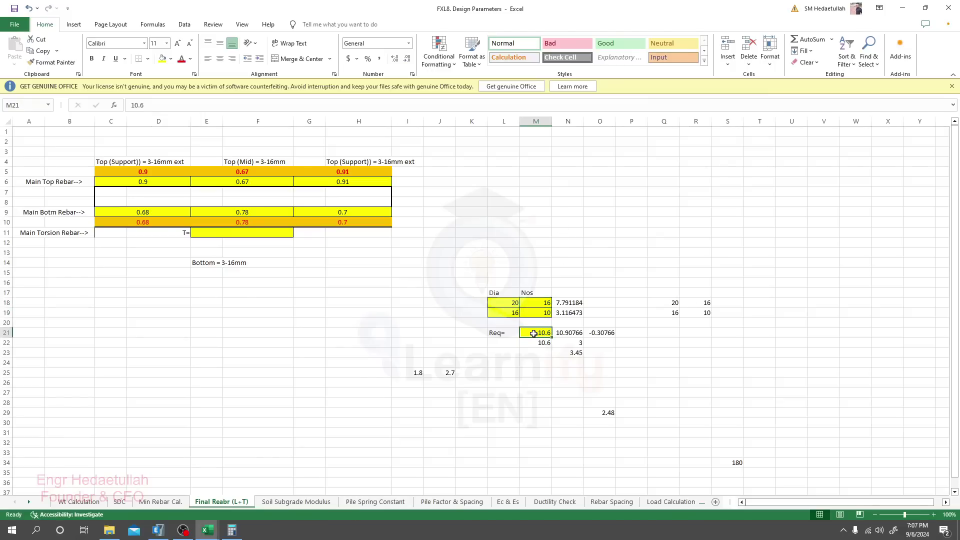
Check a figure on the calculator, then enter 8 as the required value
click(232, 532)
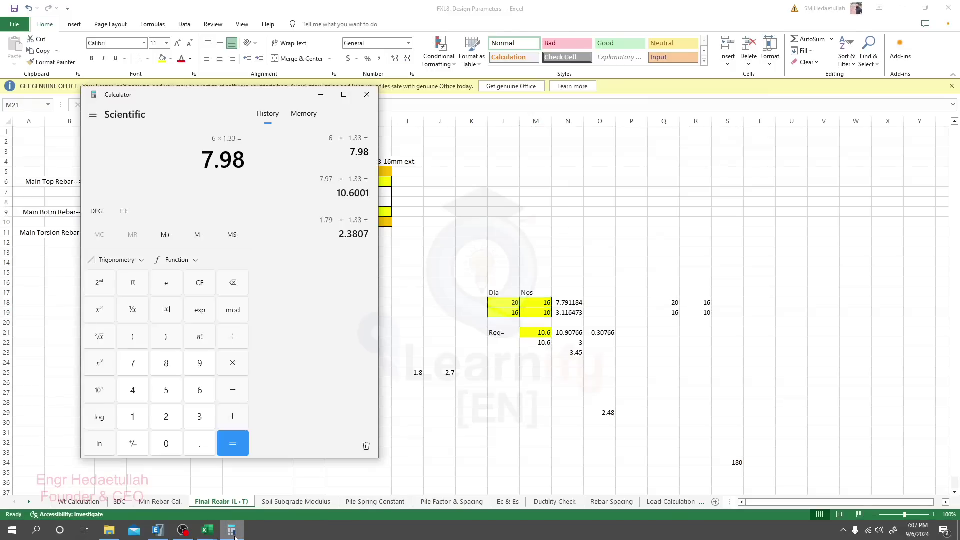
key(alt+Tab)
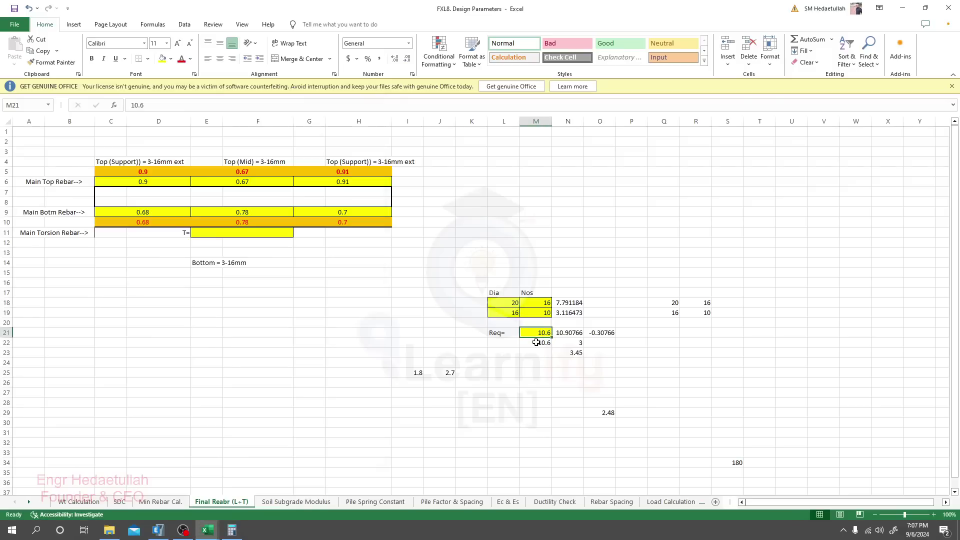
text(8)
key(Left)
key(Up)
key(Up)
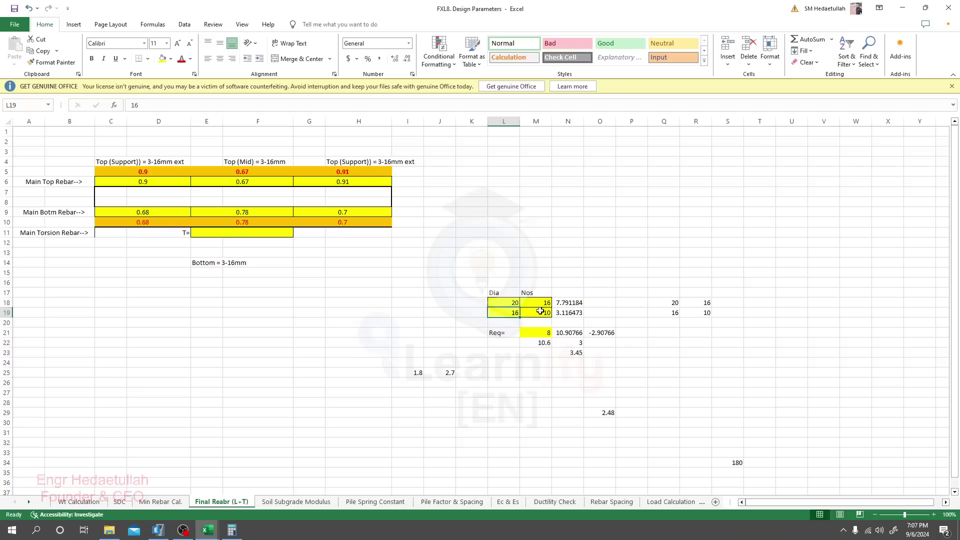
Set the bar counts to 12 for the 20 mm bars (M18) and 8 for the 16 mm bars (M19)
click(536, 305)
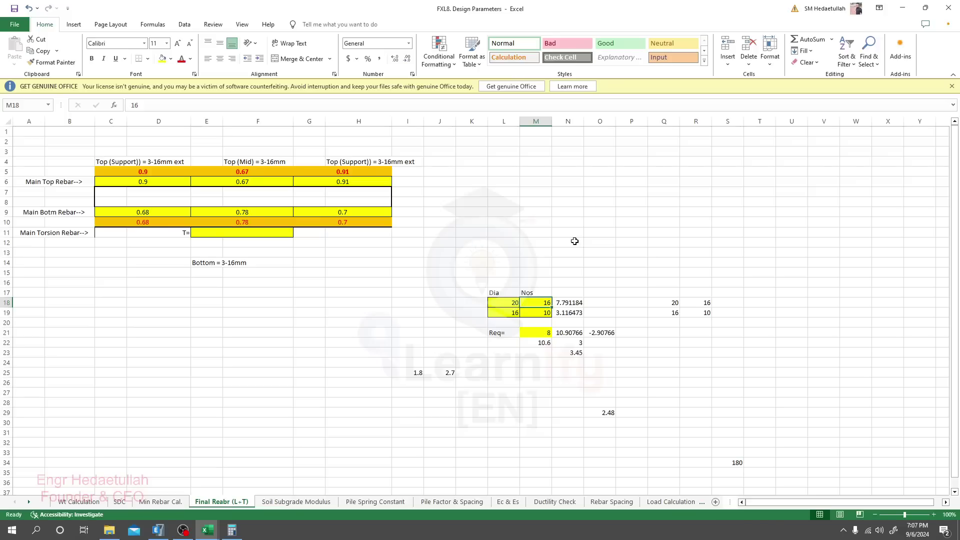
text(12)
key(Return)
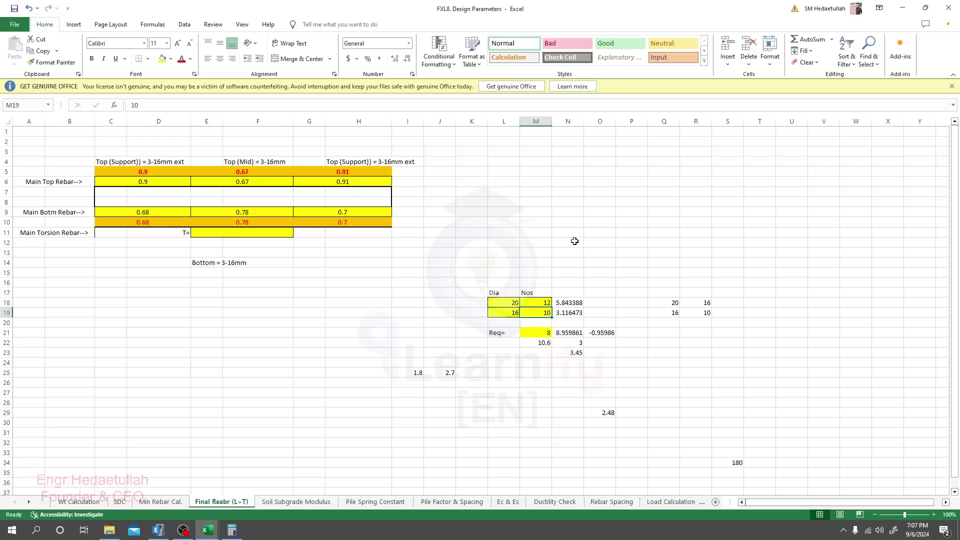
text(8)
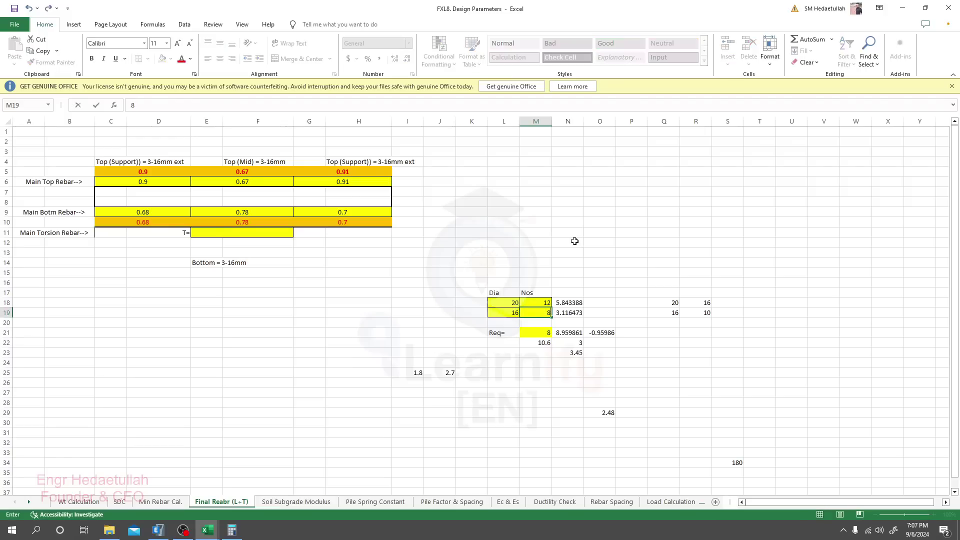
key(Up)
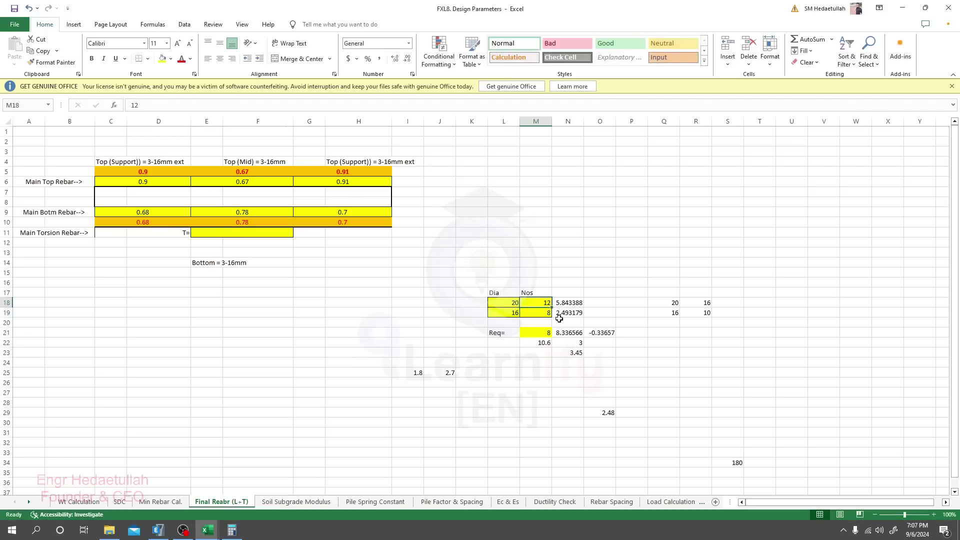
click(535, 315)
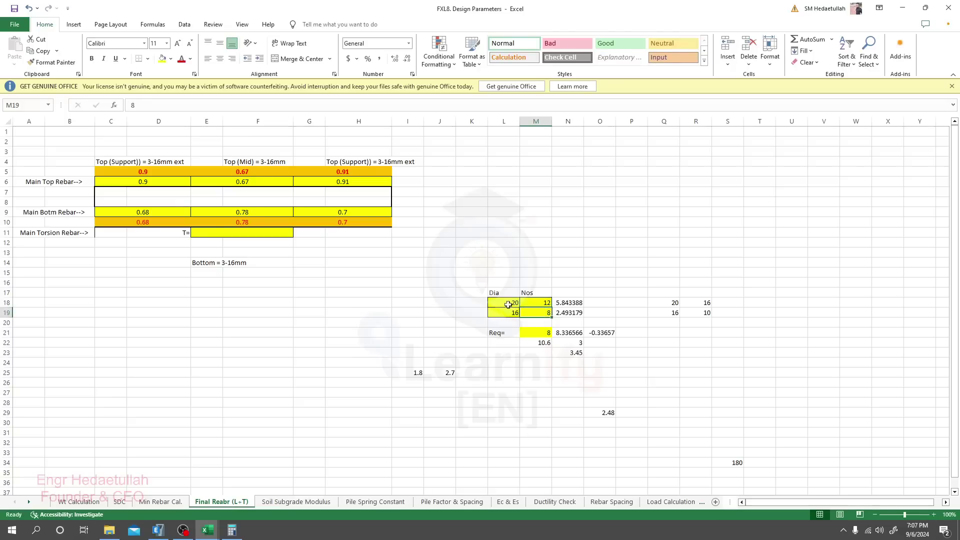
Review the updated bar table K16:S19, then open the E2 Shear Reinforcement Calculation For Column workbook
click(553, 303)
click(520, 303)
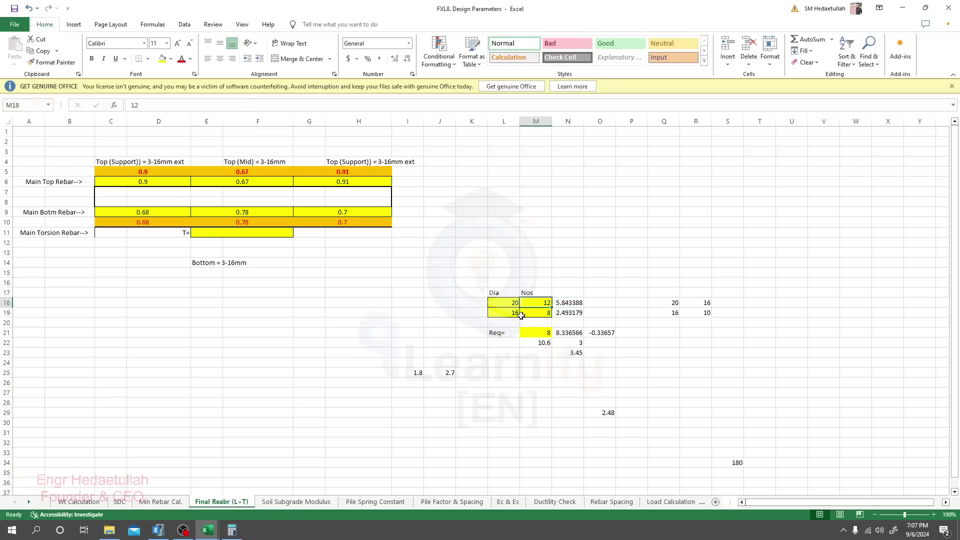
click(533, 314)
click(505, 313)
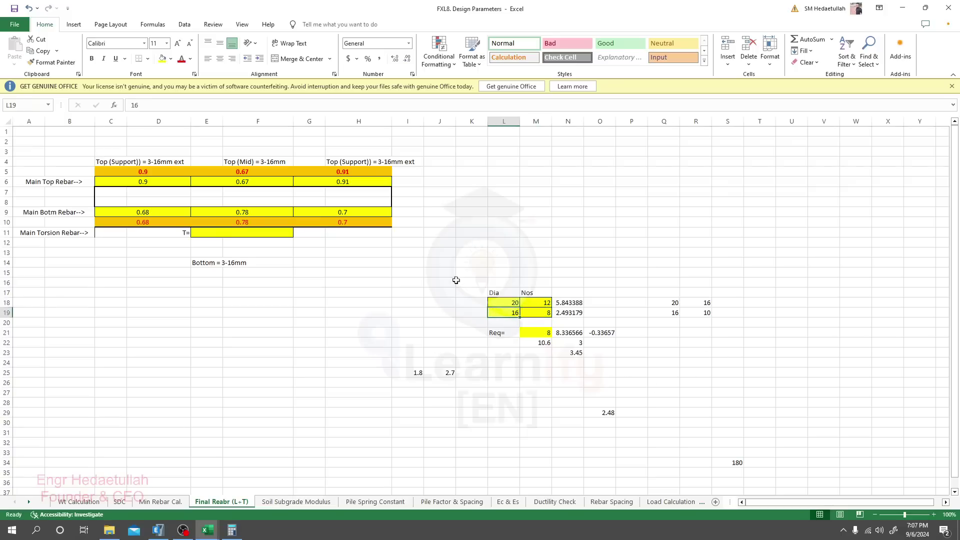
drag(458, 280, 741, 315)
click(599, 260)
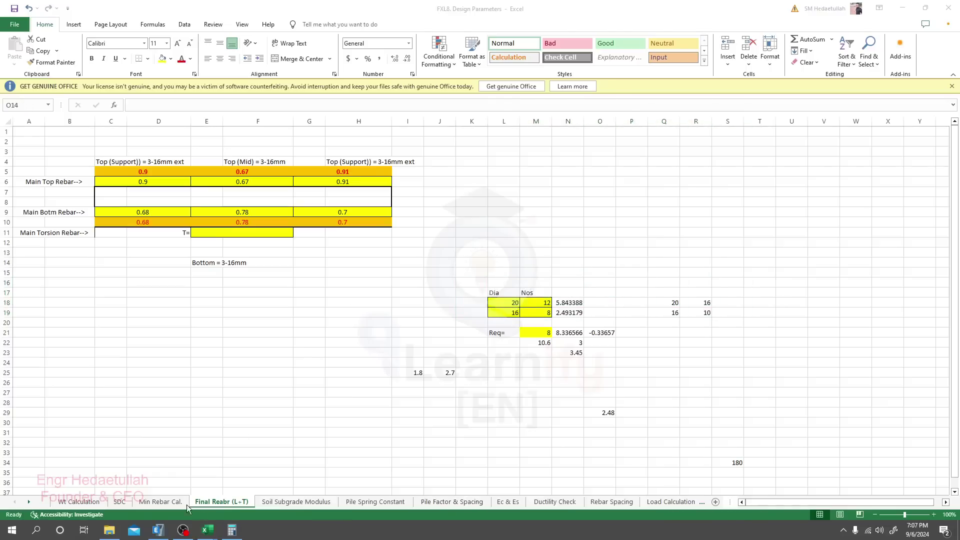
click(106, 530)
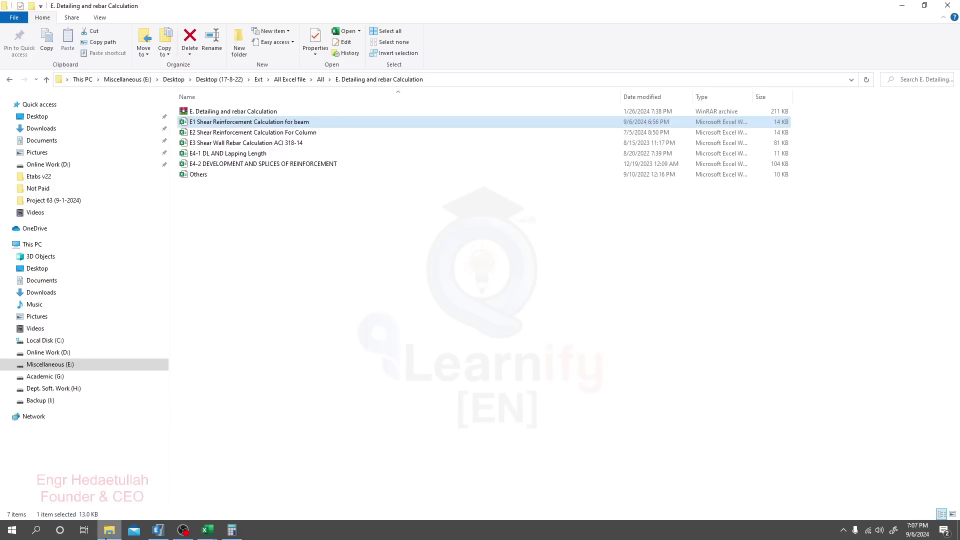
double_click(296, 139)
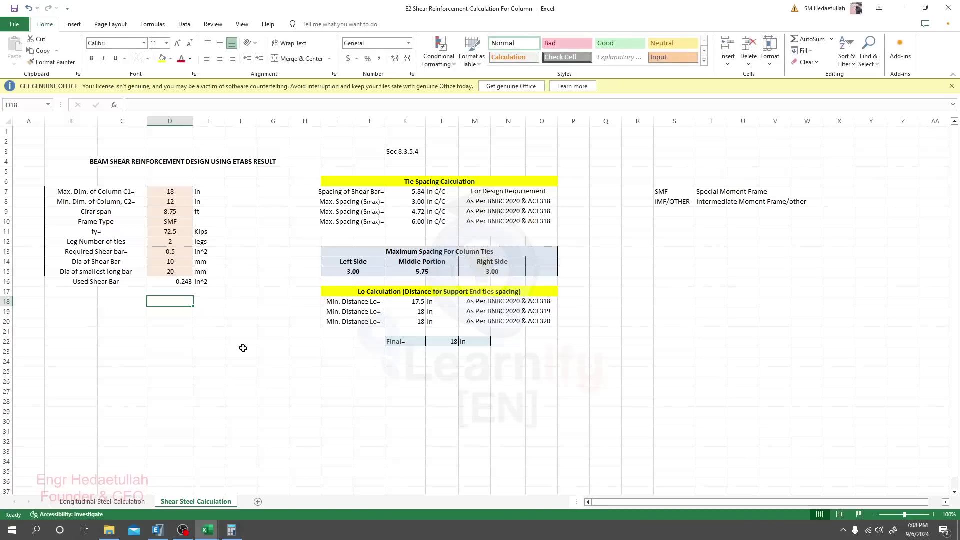
Enter 22 as the maximum column dimension (D7) and 15 as the minimum (D8)
click(172, 200)
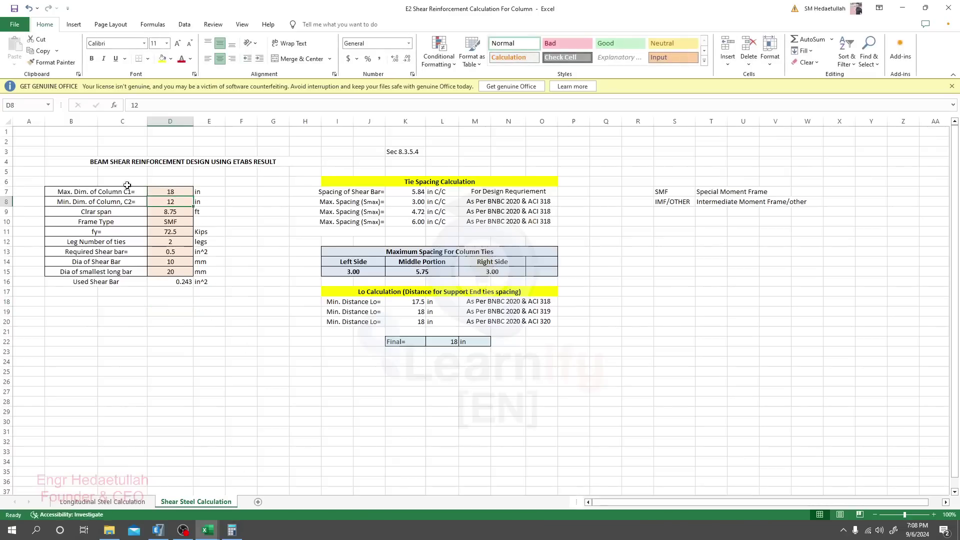
click(180, 192)
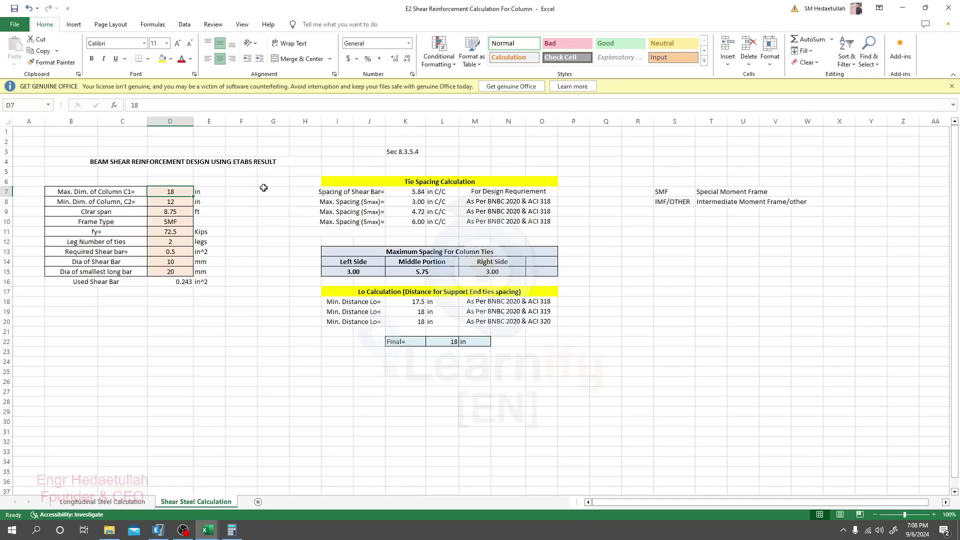
text(22)
key(Return)
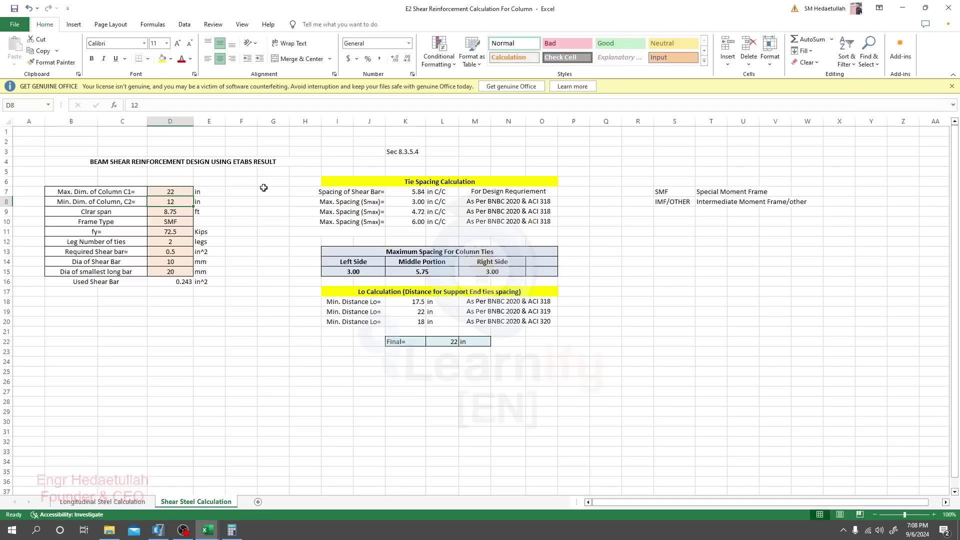
text(15)
key(Return)
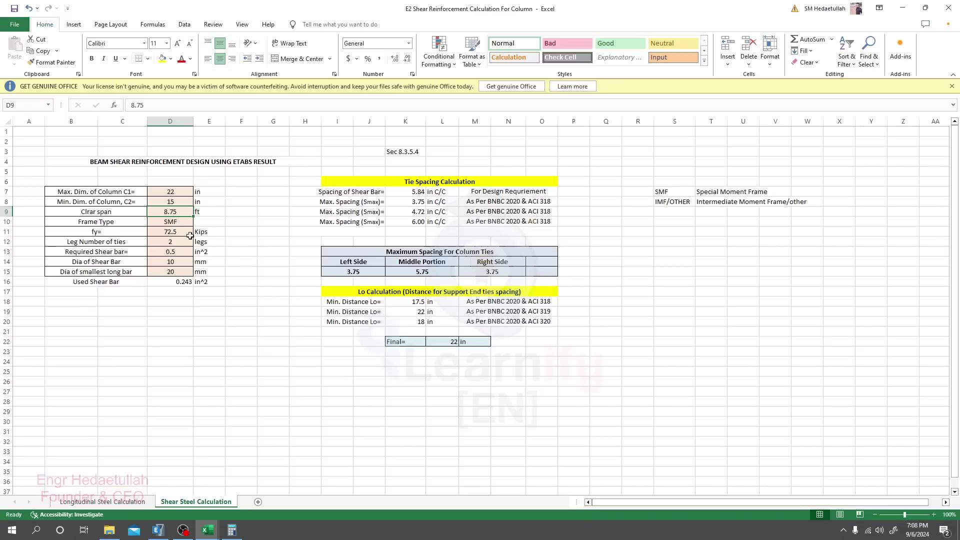
After checking the clear span and SMF frame type, set the tie legs in D12 to 4
click(180, 222)
click(190, 213)
click(183, 222)
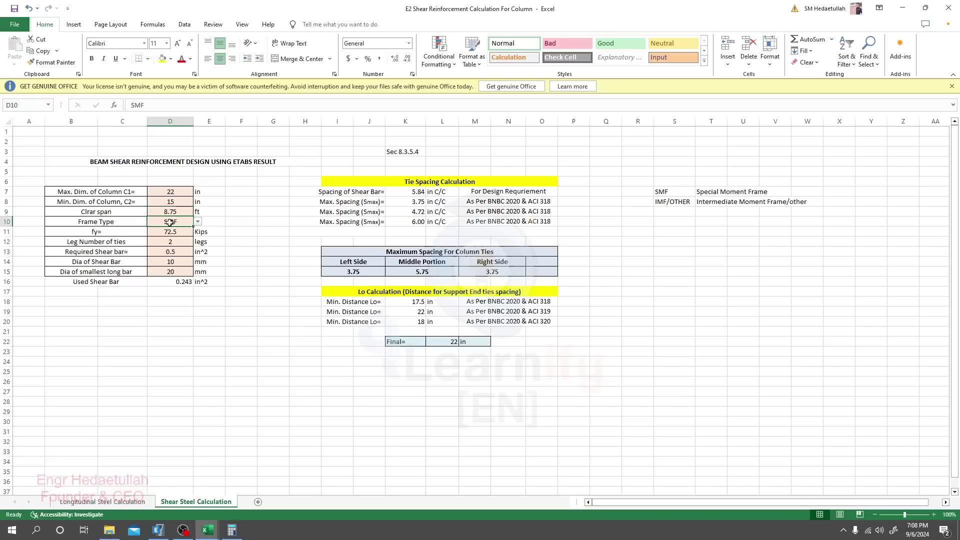
click(164, 244)
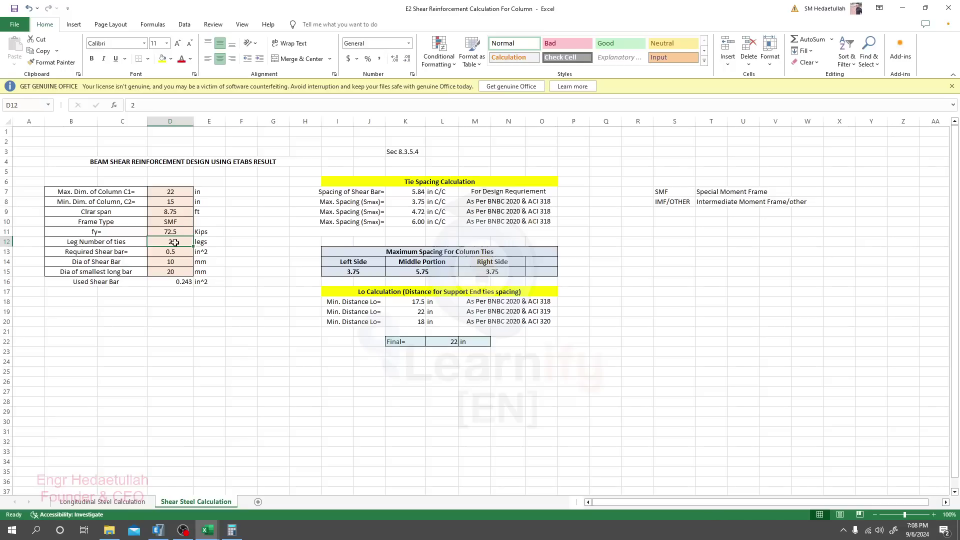
text(4)
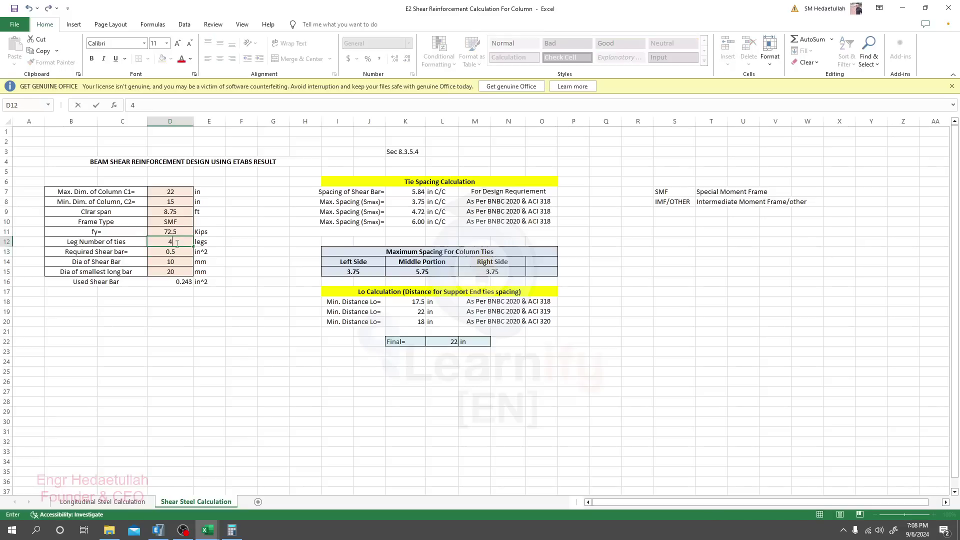
key(Return)
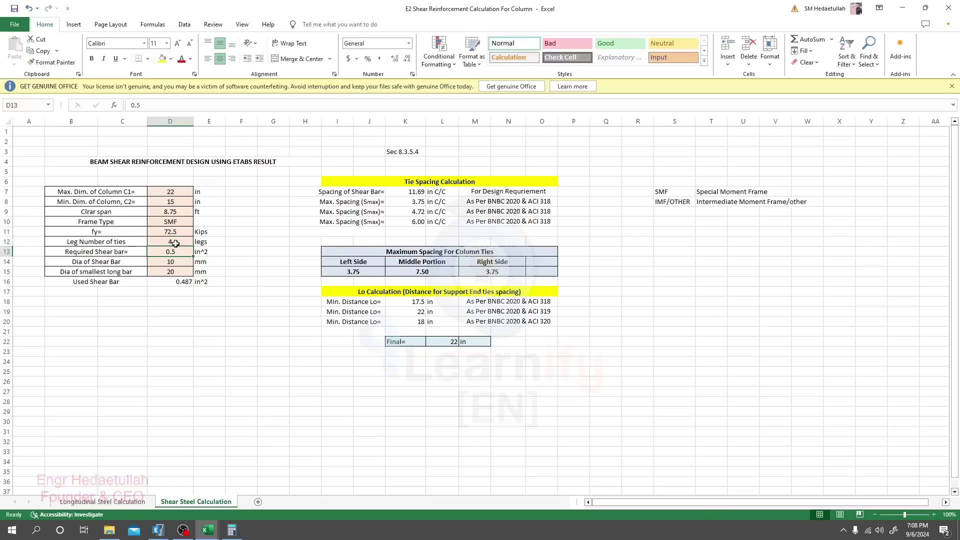
Put a thick outside border around the sketch area R17:T28
drag(648, 291, 708, 397)
drag(708, 397, 708, 397)
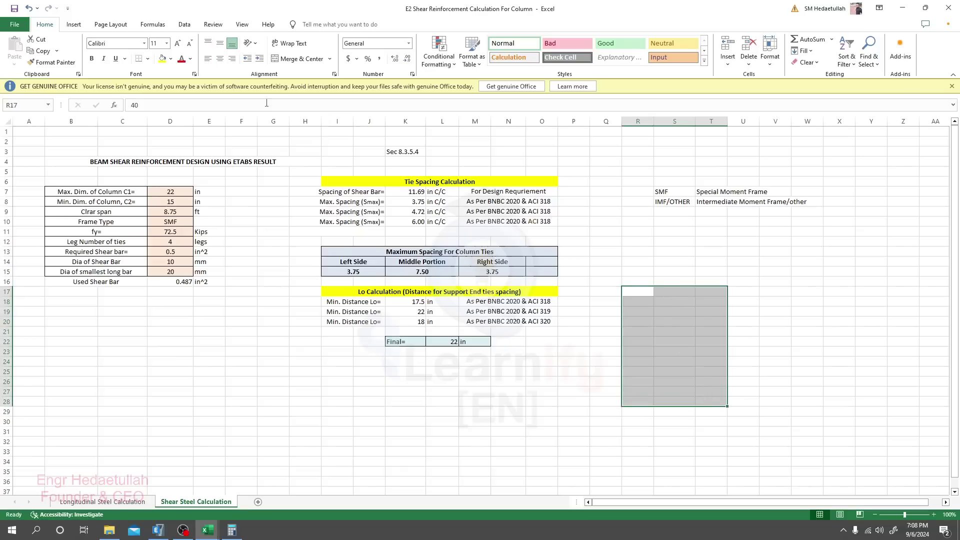
click(148, 59)
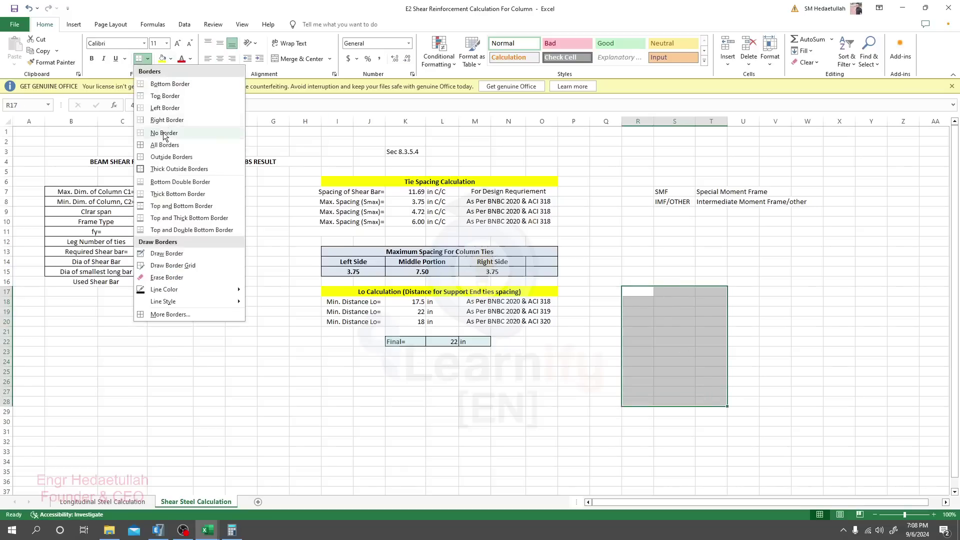
click(175, 168)
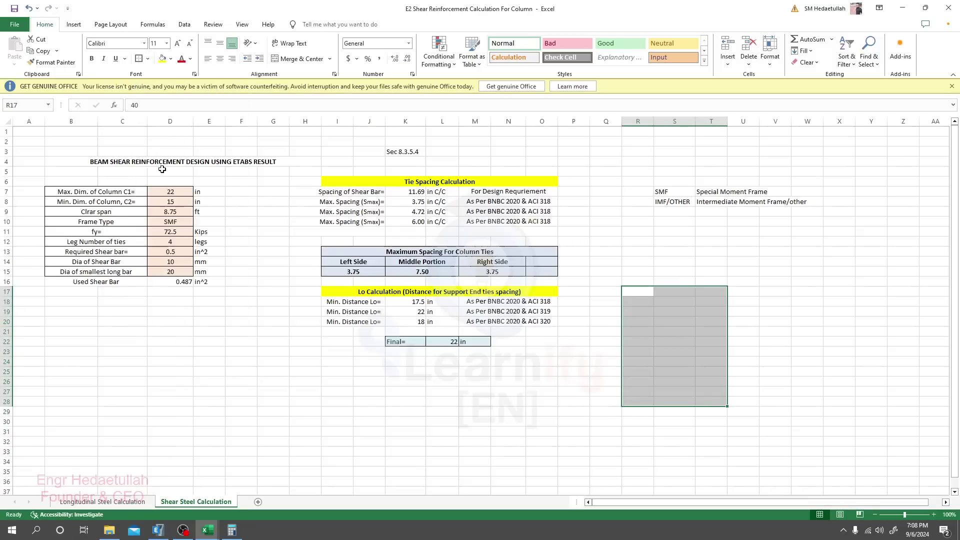
Add thick outside borders to the middle column S17:S28 and the middle band R21:T24
click(670, 328)
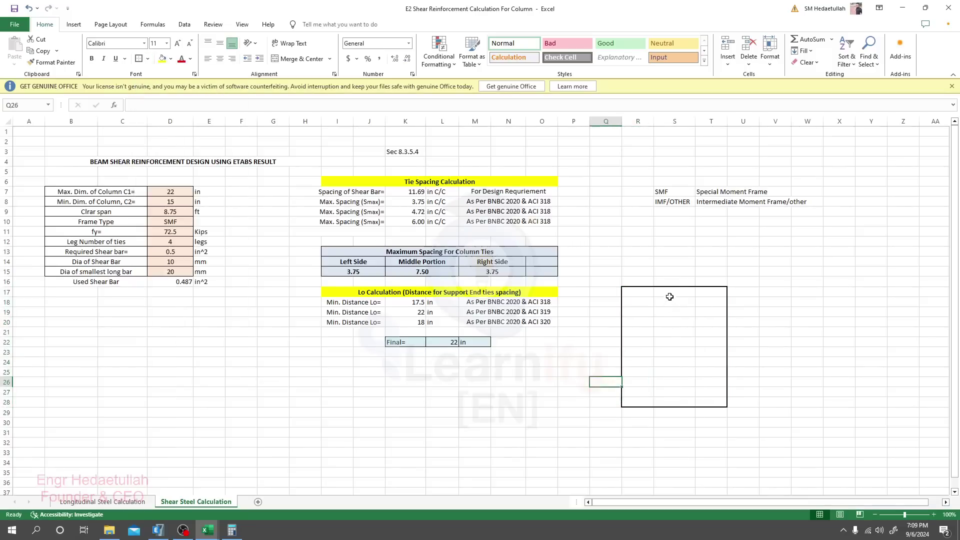
drag(668, 293, 671, 403)
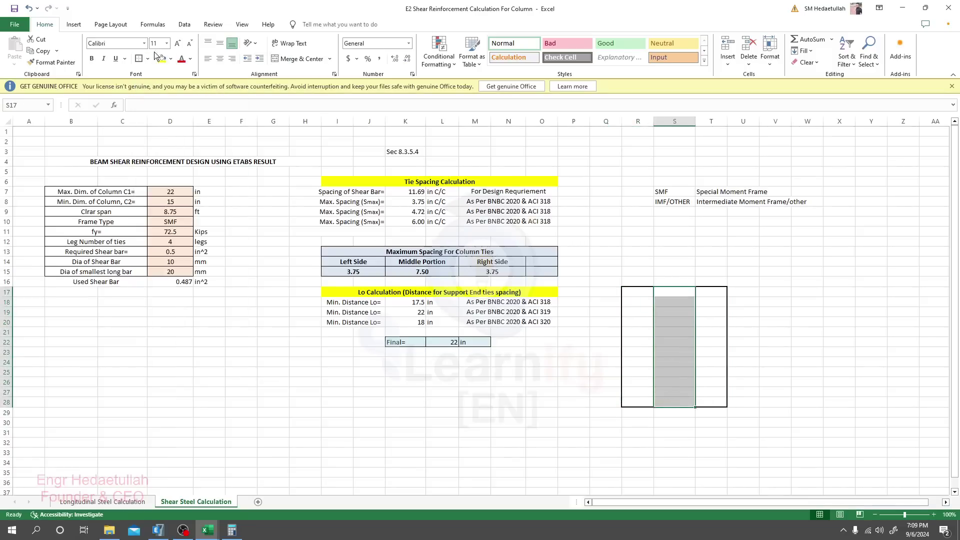
click(139, 58)
click(583, 381)
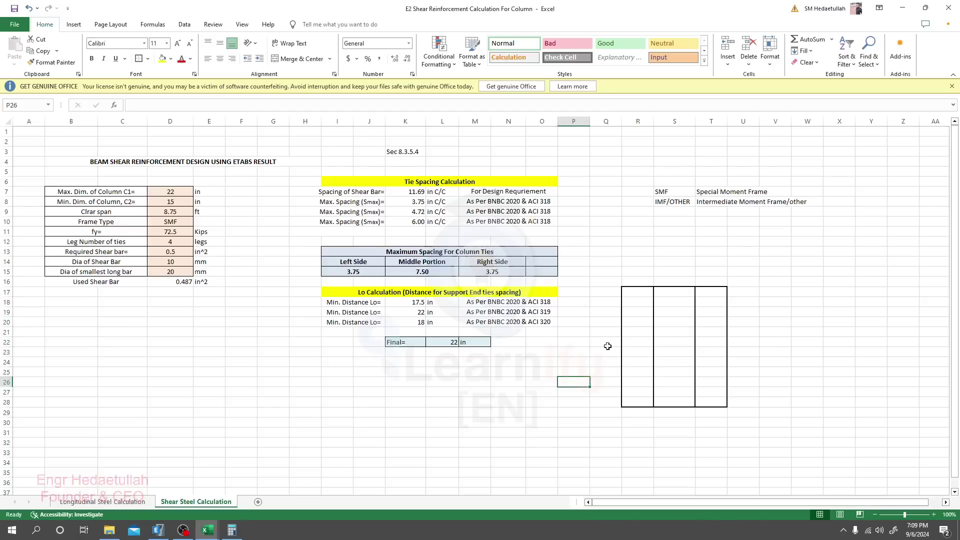
drag(587, 344, 744, 345)
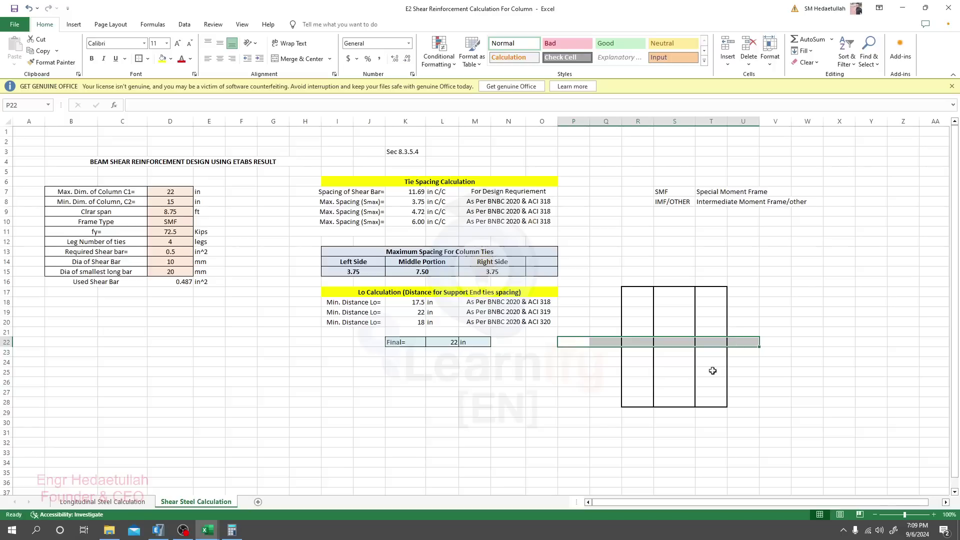
click(673, 441)
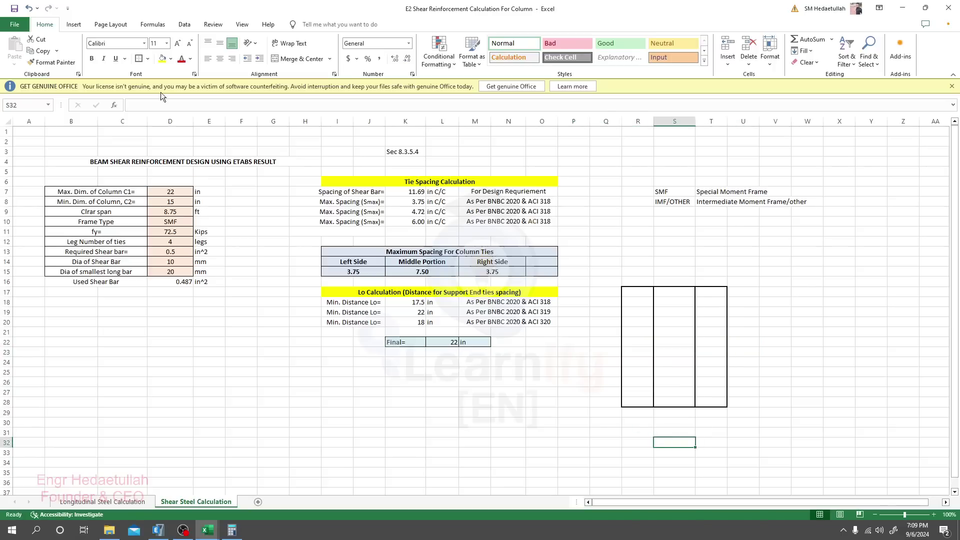
drag(634, 327, 718, 365)
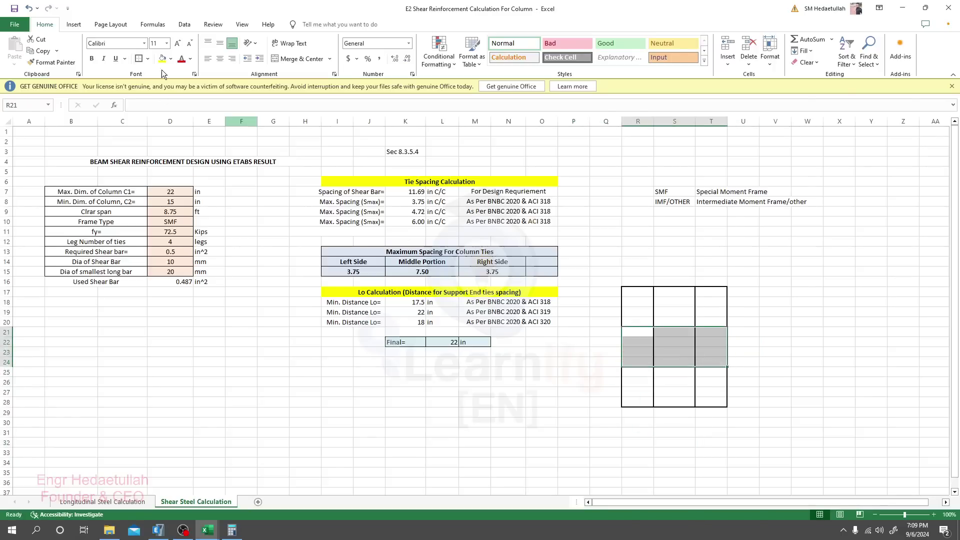
click(139, 58)
click(903, 311)
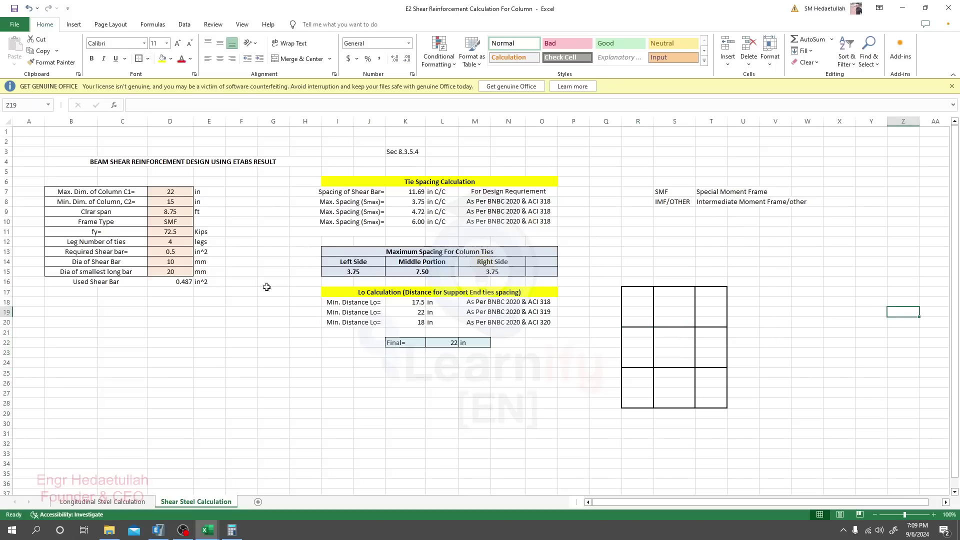
Review the tie legs and shear bar diameter, then choose 16 from D15's dropdown for the smallest long bar
click(170, 243)
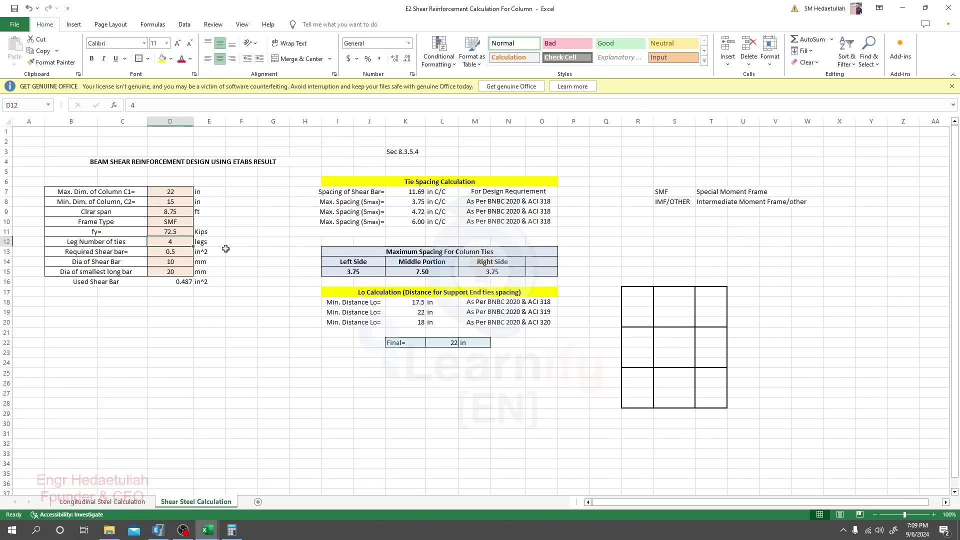
click(248, 345)
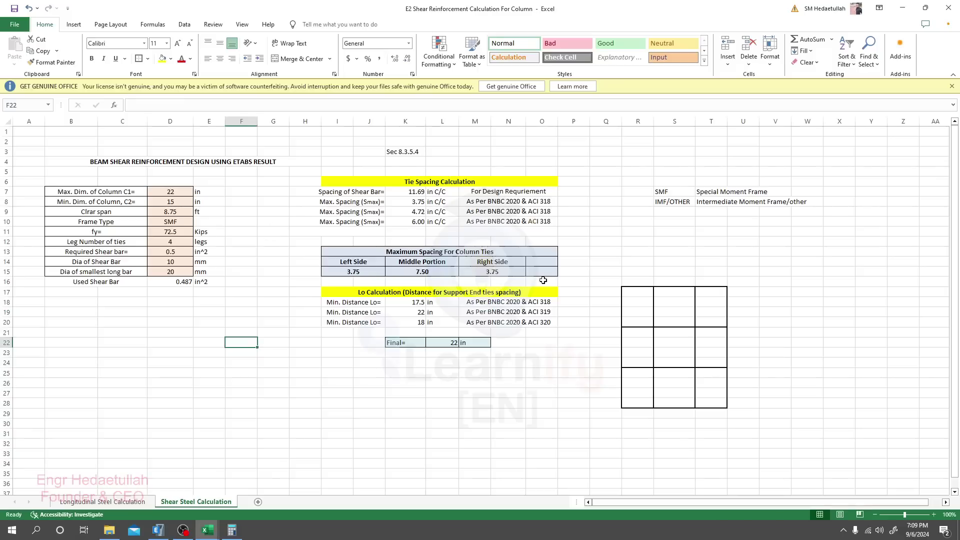
click(163, 243)
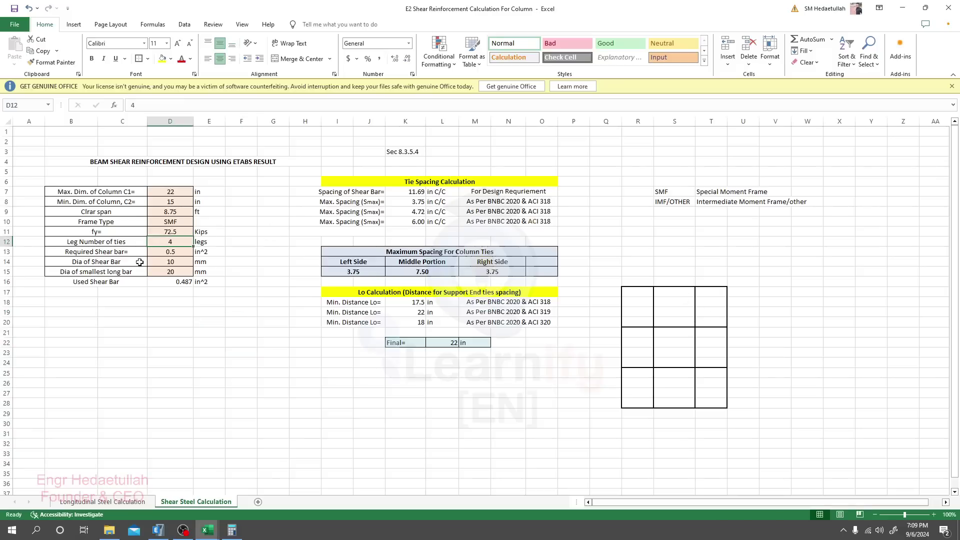
click(174, 263)
click(178, 270)
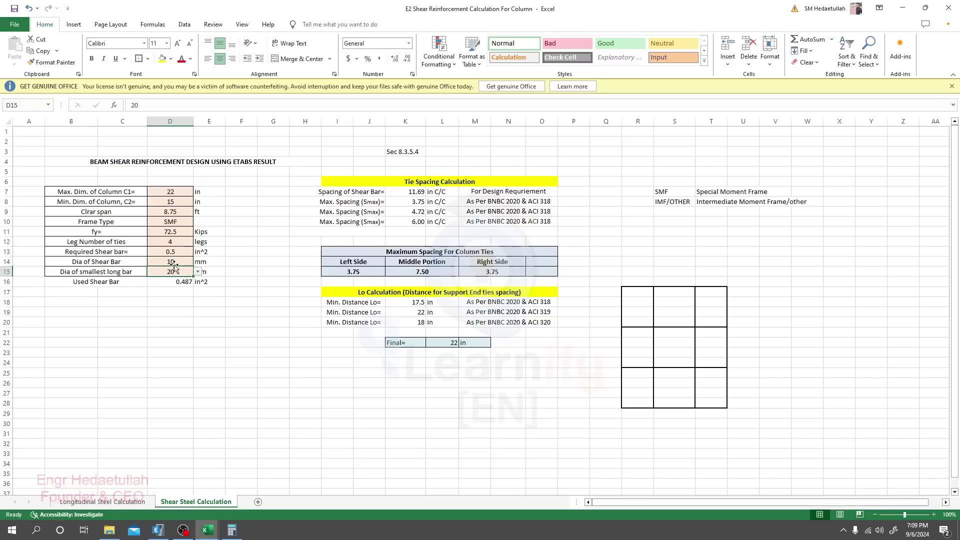
click(179, 262)
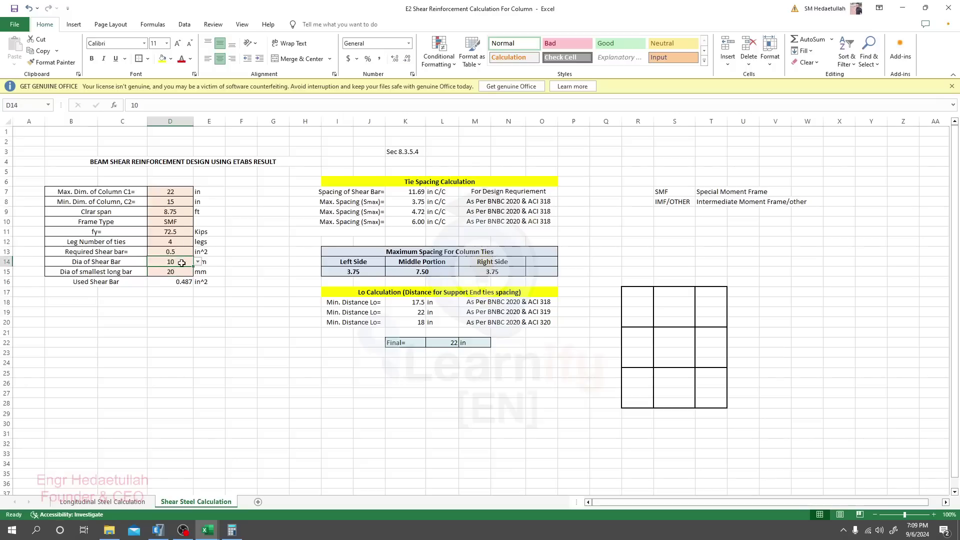
click(174, 273)
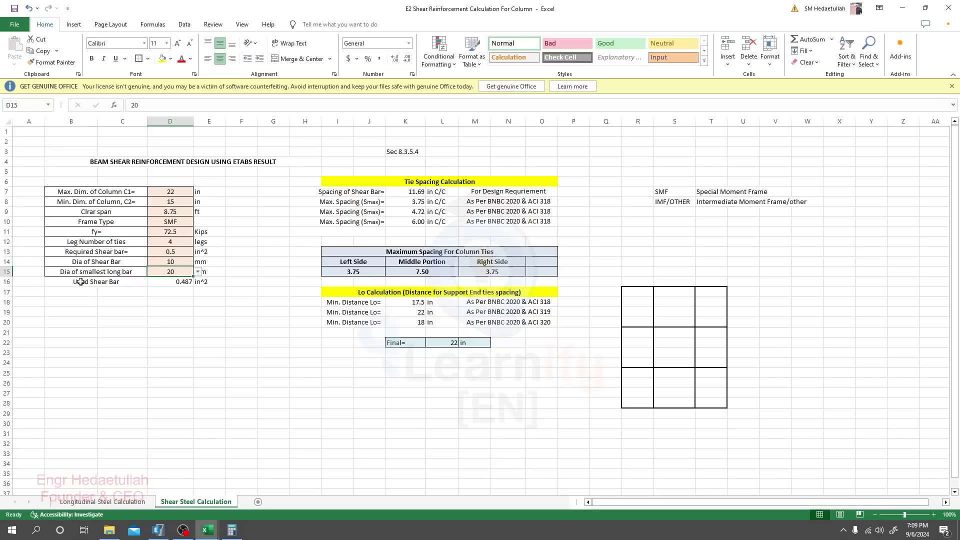
click(198, 272)
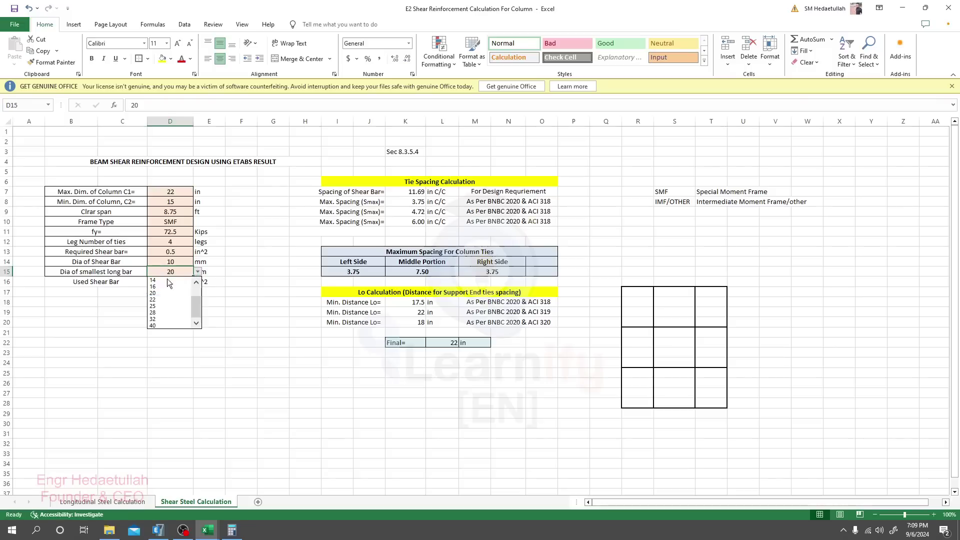
click(160, 283)
click(209, 322)
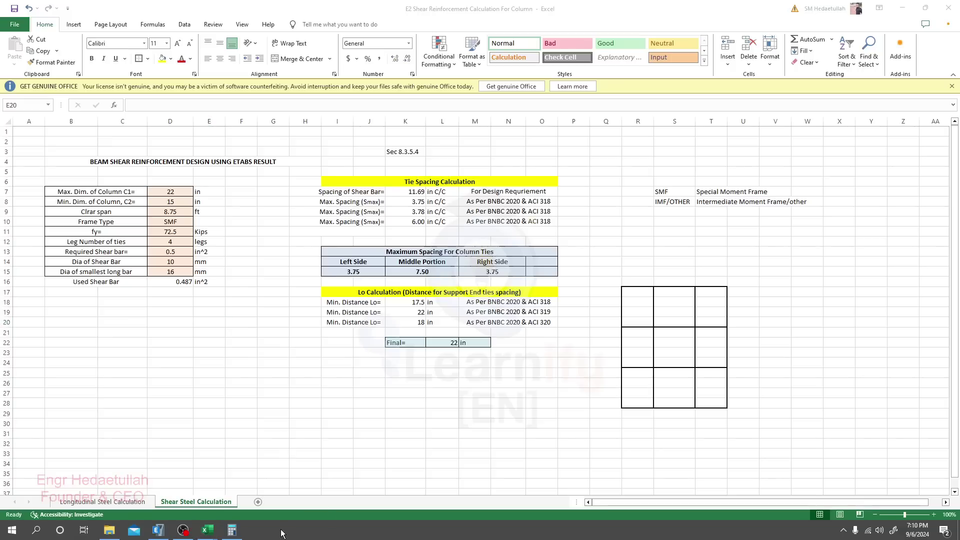
click(306, 383)
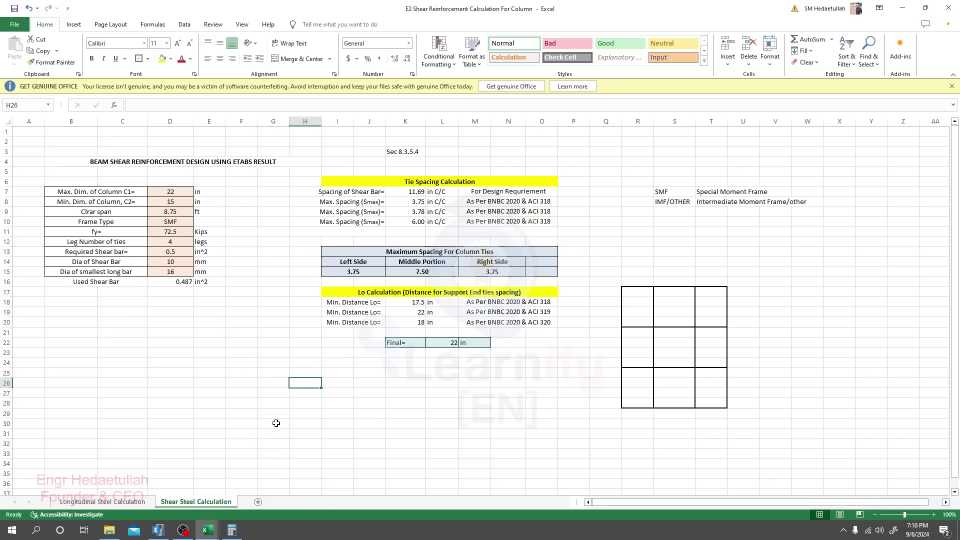